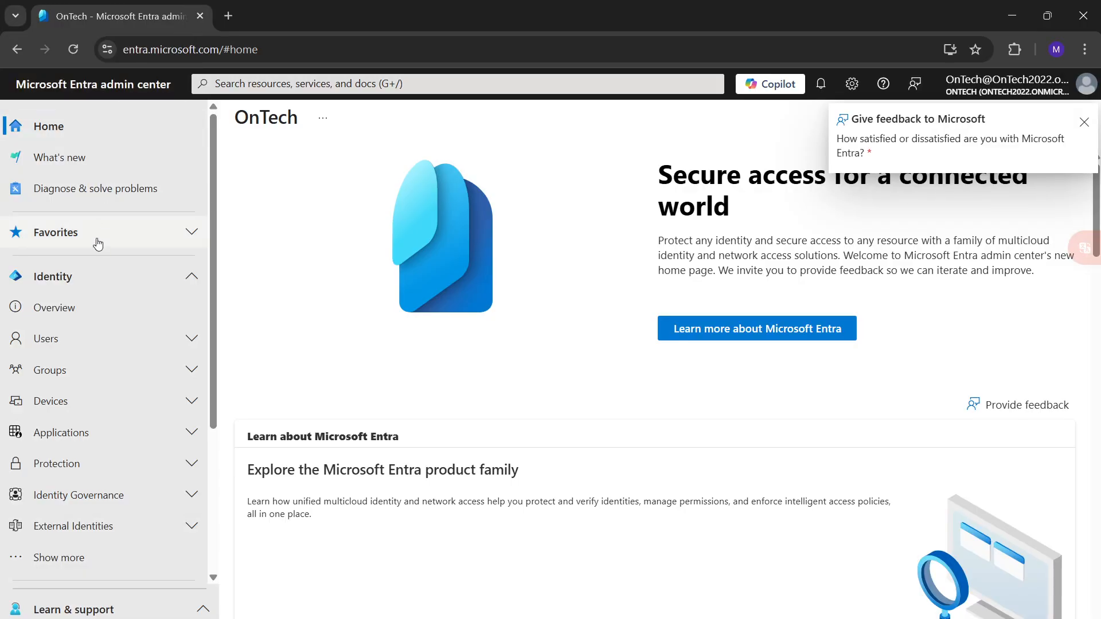
Open the profile of the first user in the list of all users and dismiss the feedback request.
left_click(82, 347)
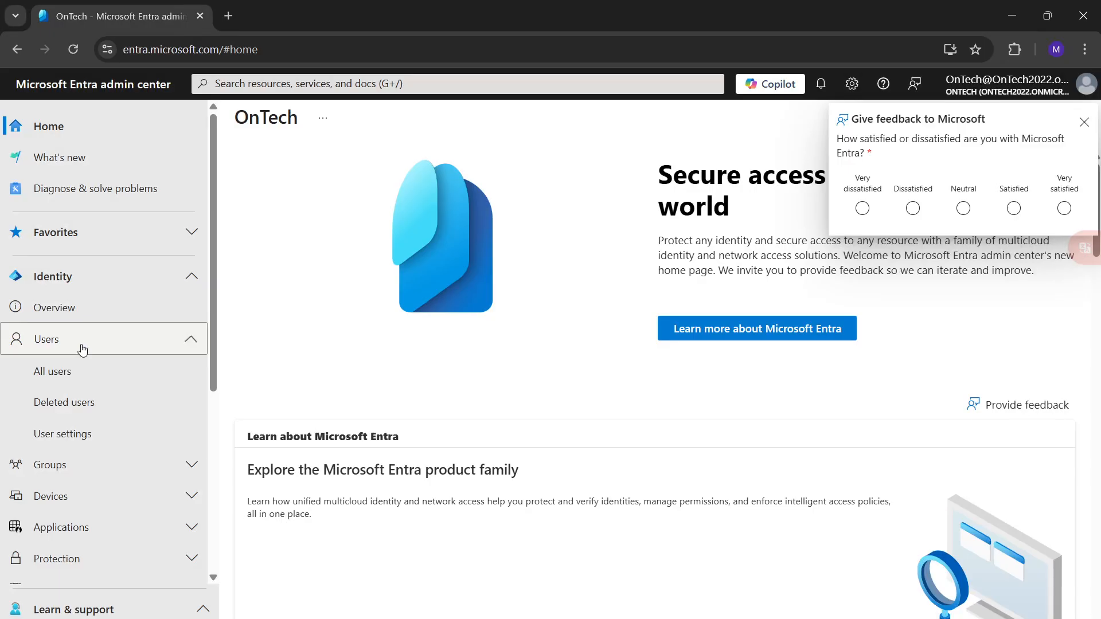
left_click(66, 377)
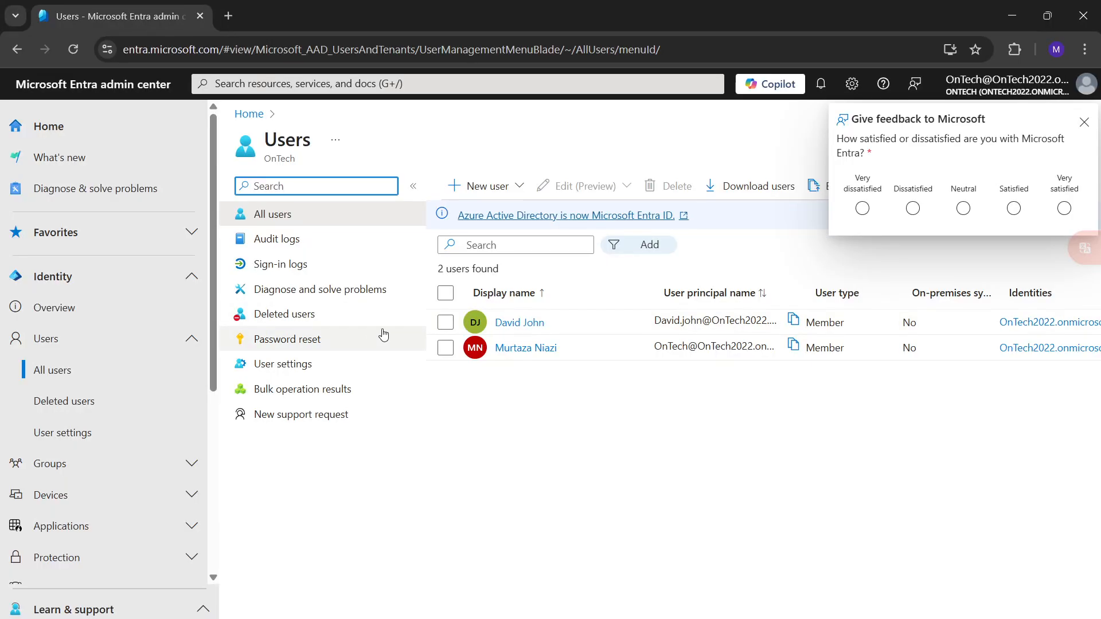
left_click(519, 324)
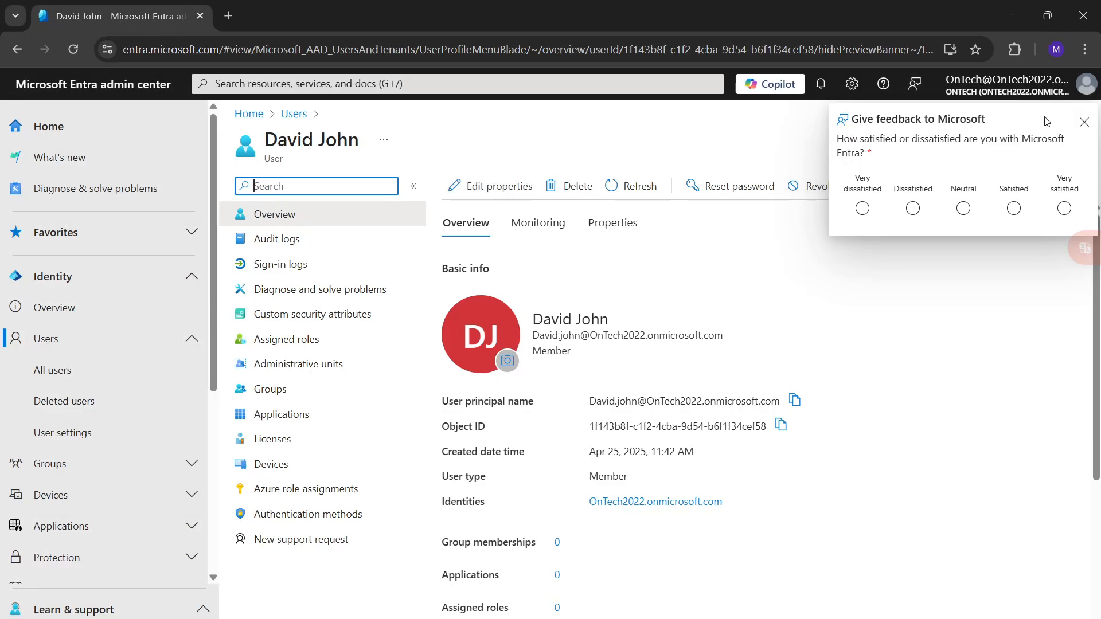
left_click(1093, 124)
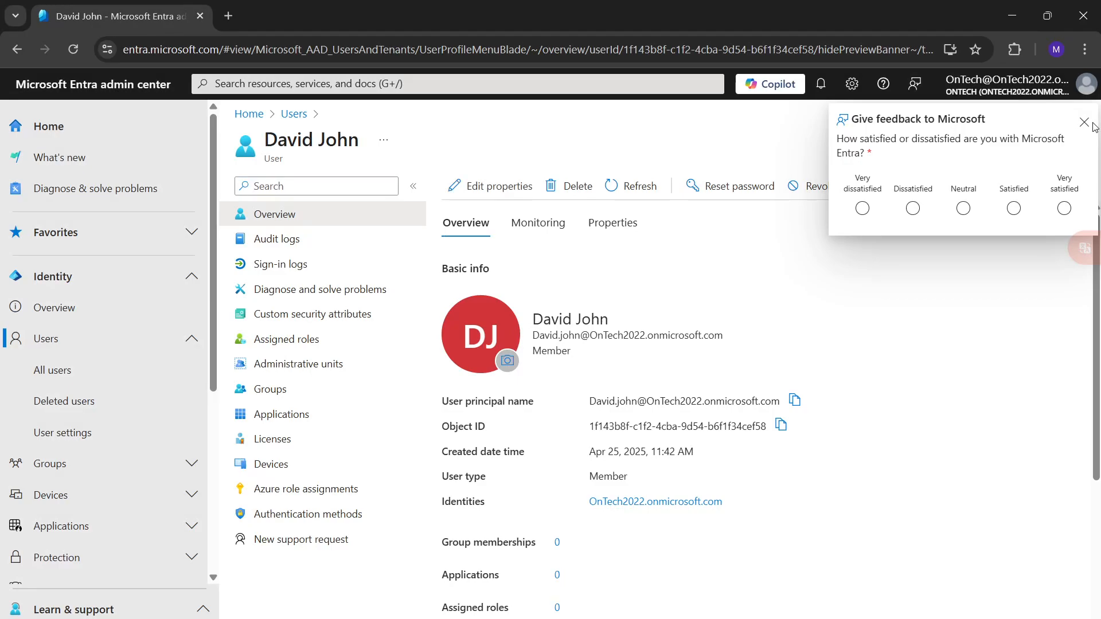
left_click(1084, 122)
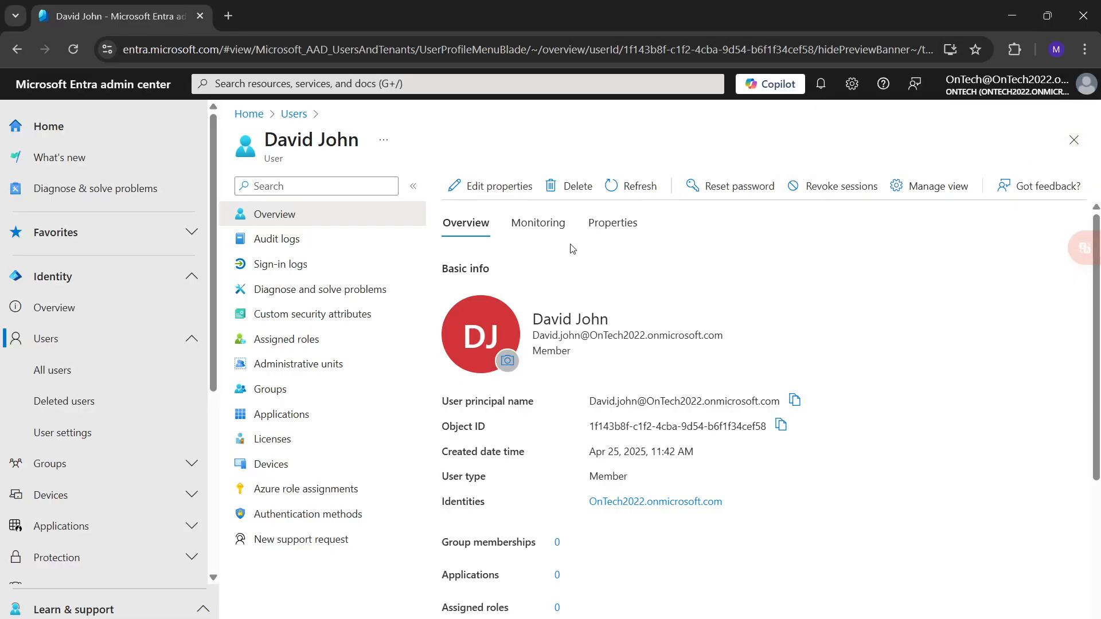
Edit the user's job information: set the company name to OnTech and the department to IT, and fill in the employee ID.
left_click(526, 224)
left_click(602, 228)
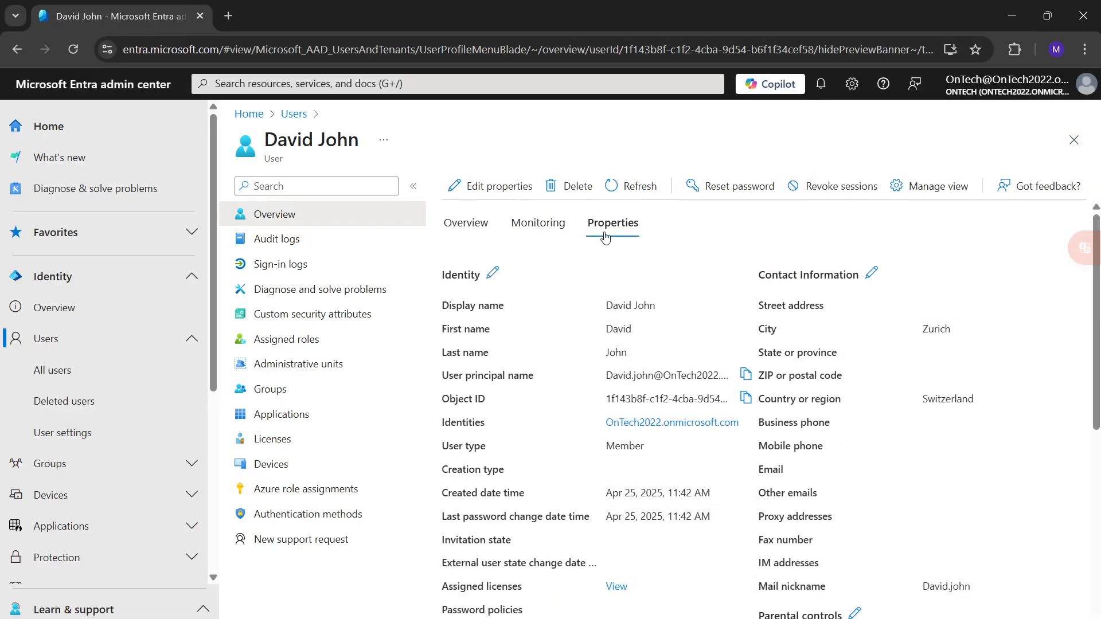
scroll(729, 448, "down", 6)
scroll(734, 485, "up", 6)
left_click(481, 198)
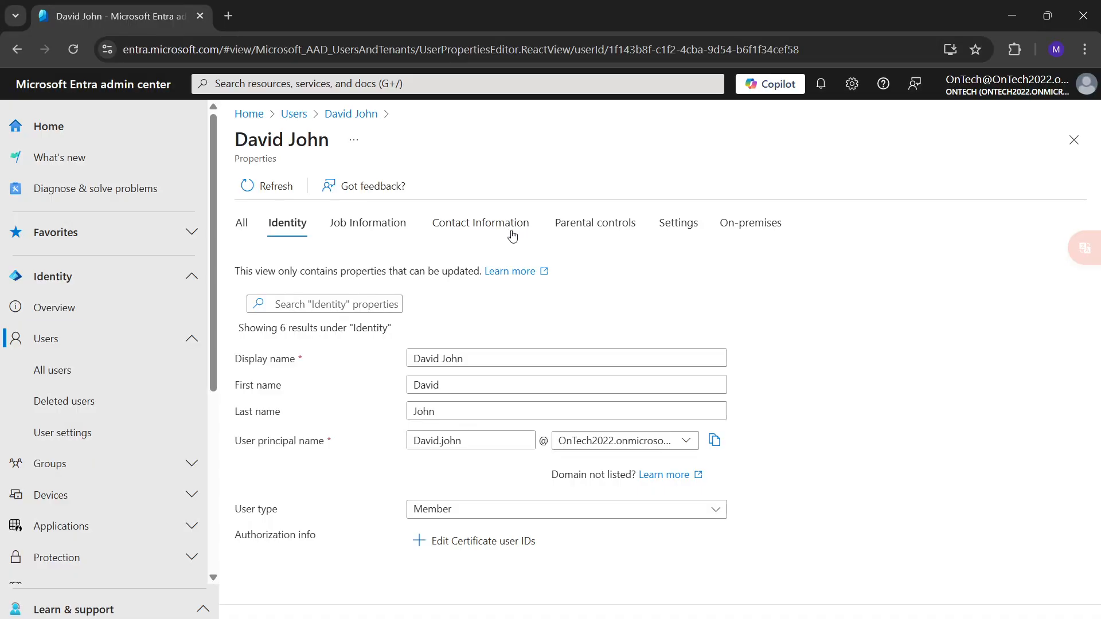
left_click(370, 230)
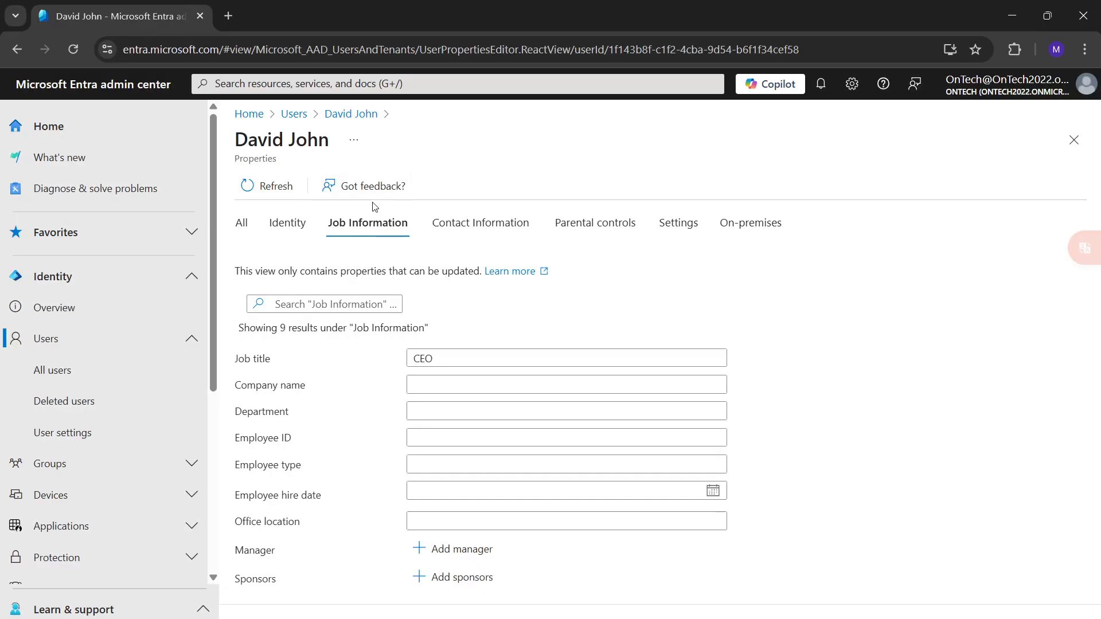
left_click(419, 381)
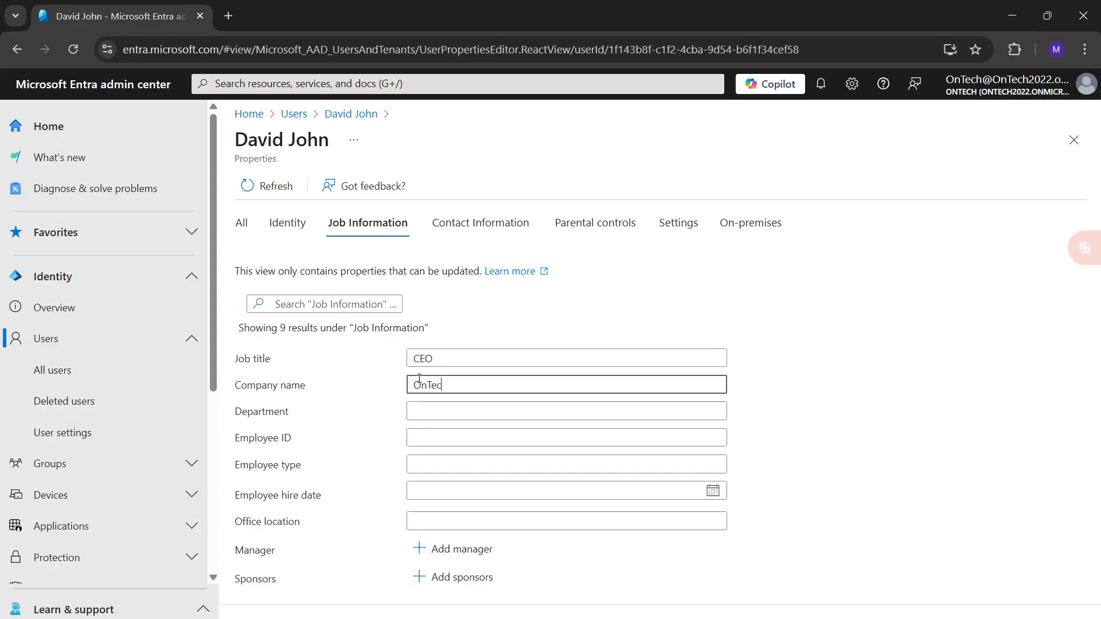
left_click(486, 407)
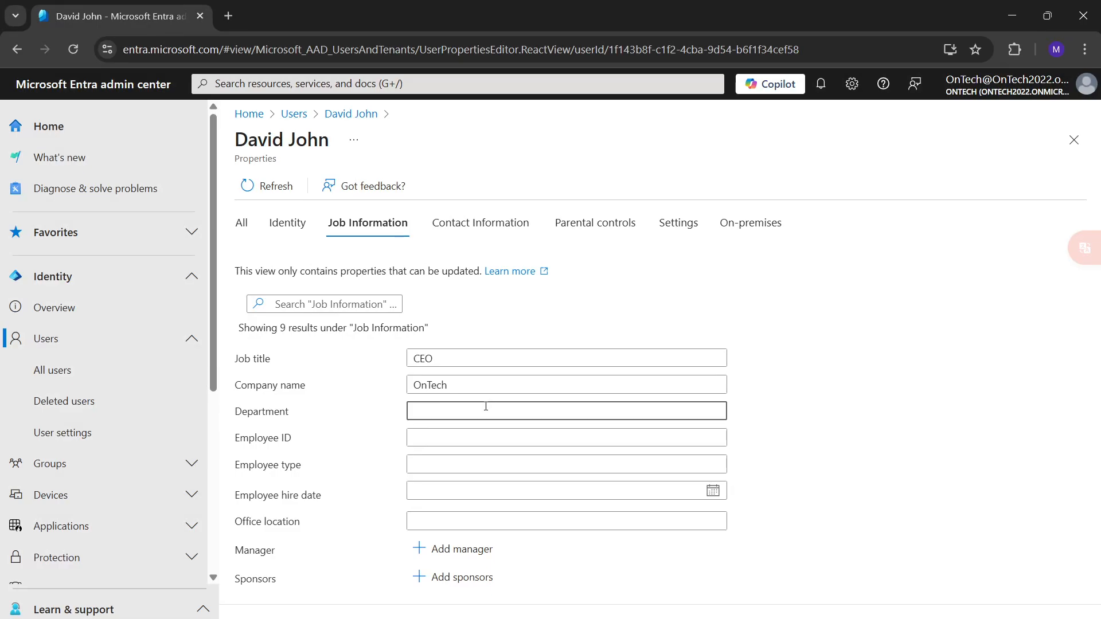
left_click(473, 441)
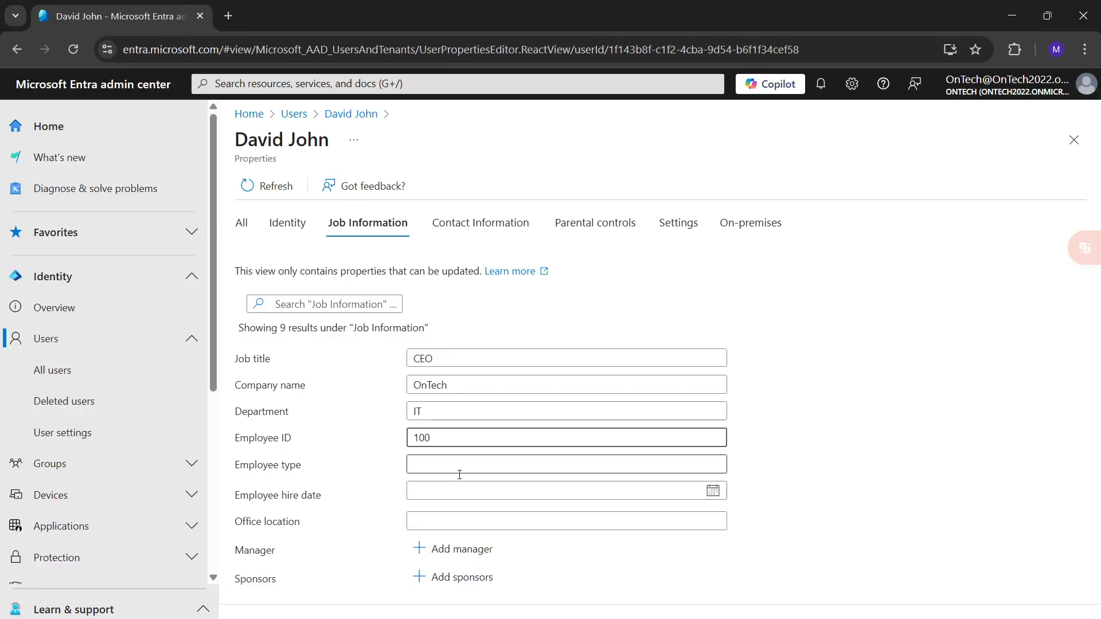
Set the employee hire date to April 26, 2025 and the office location to Zurich, and save the job information.
left_click(426, 497)
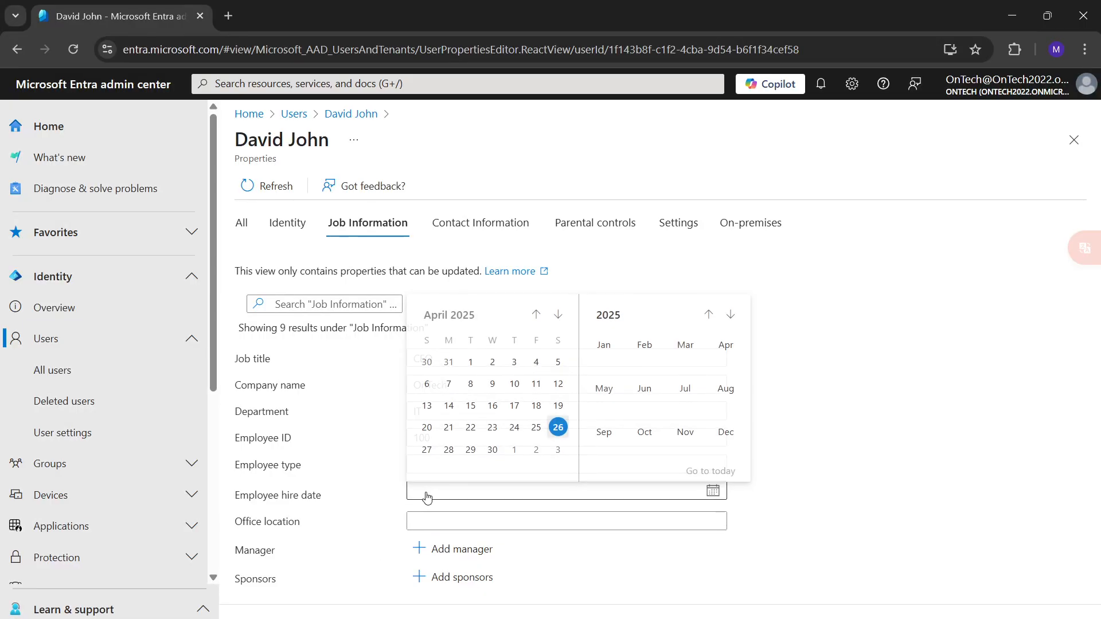
left_click(558, 427)
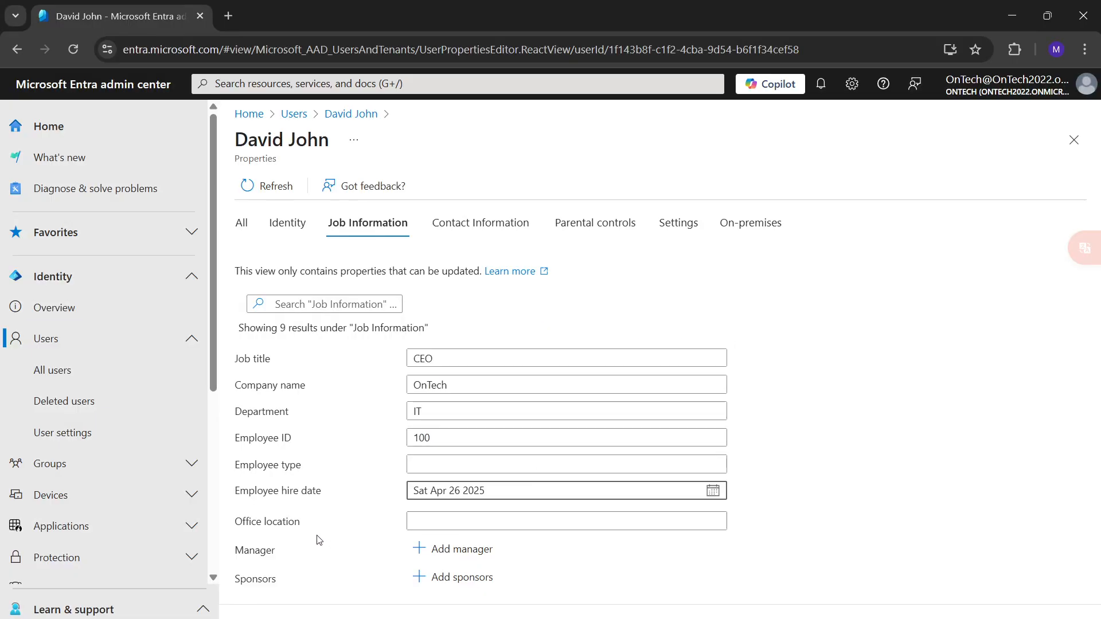
left_click(446, 519)
type("Zur")
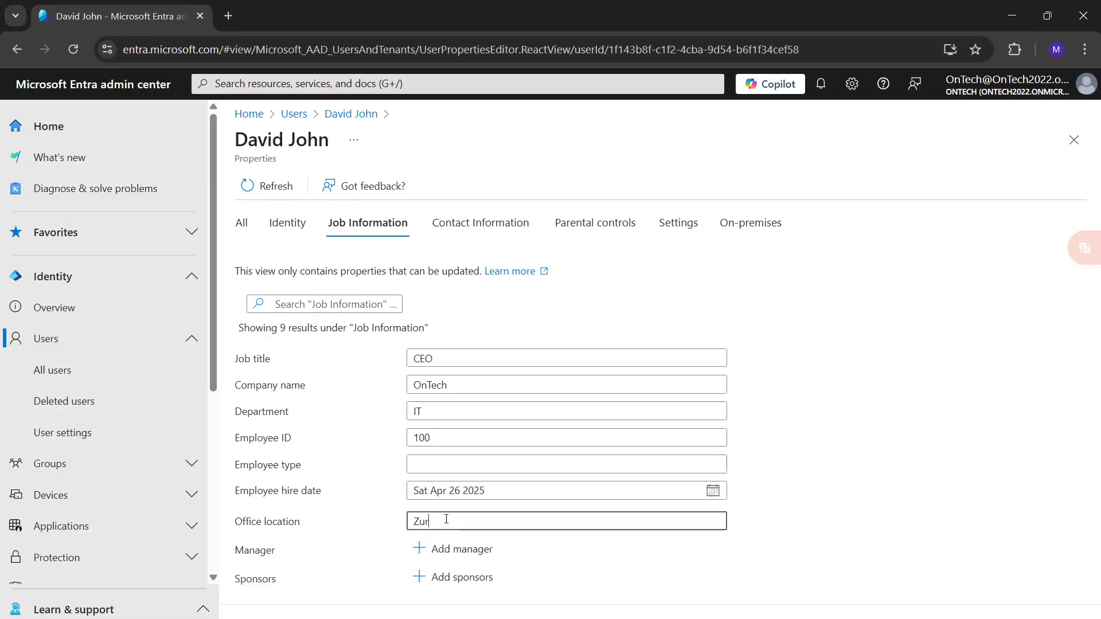
type("ich")
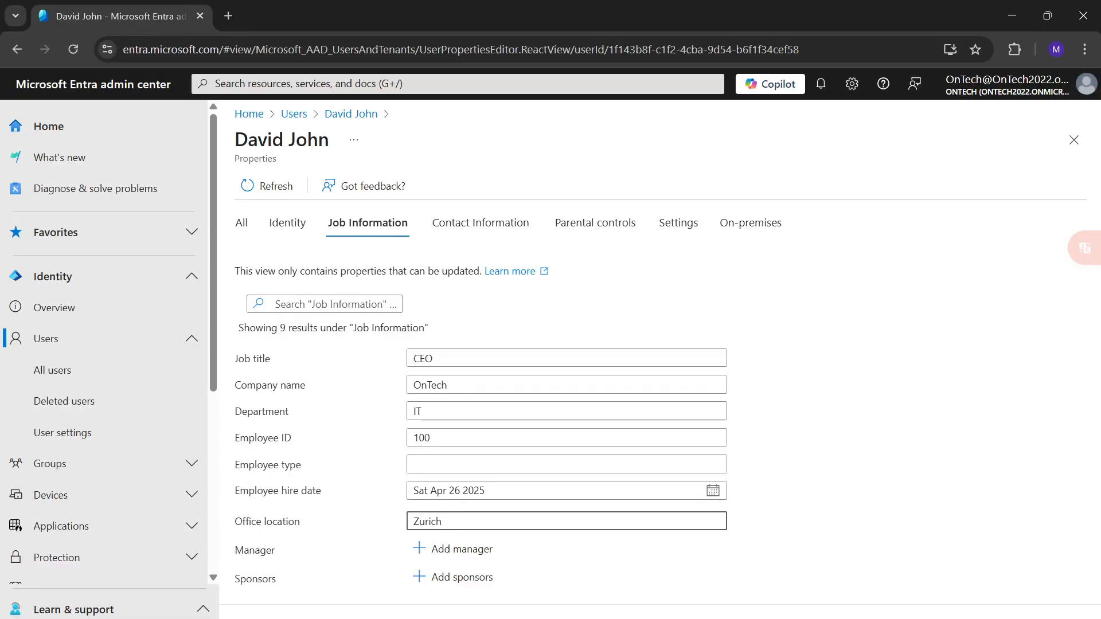
left_click(262, 618)
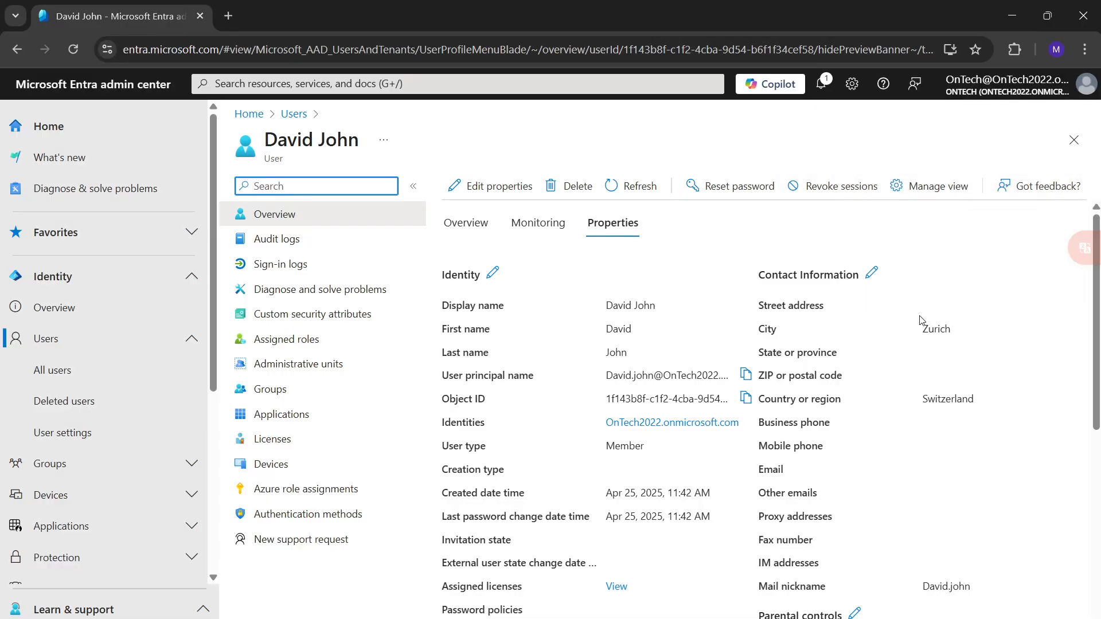
Examine the saved job information in the user's profile properties, from job title to office location.
scroll(781, 338, "down", 7)
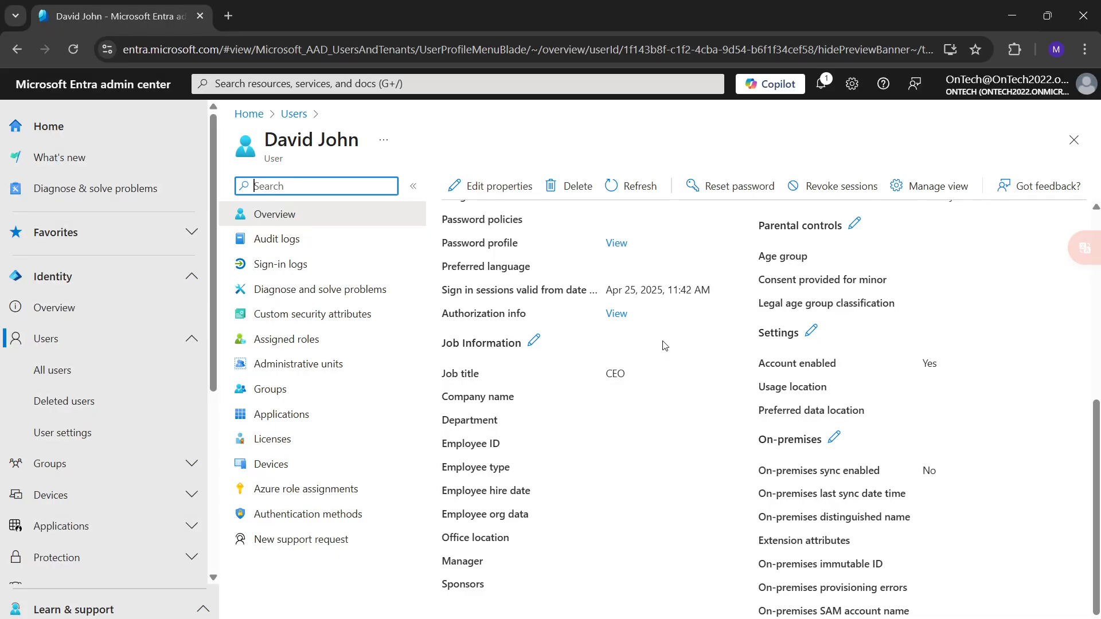
left_click(292, 222)
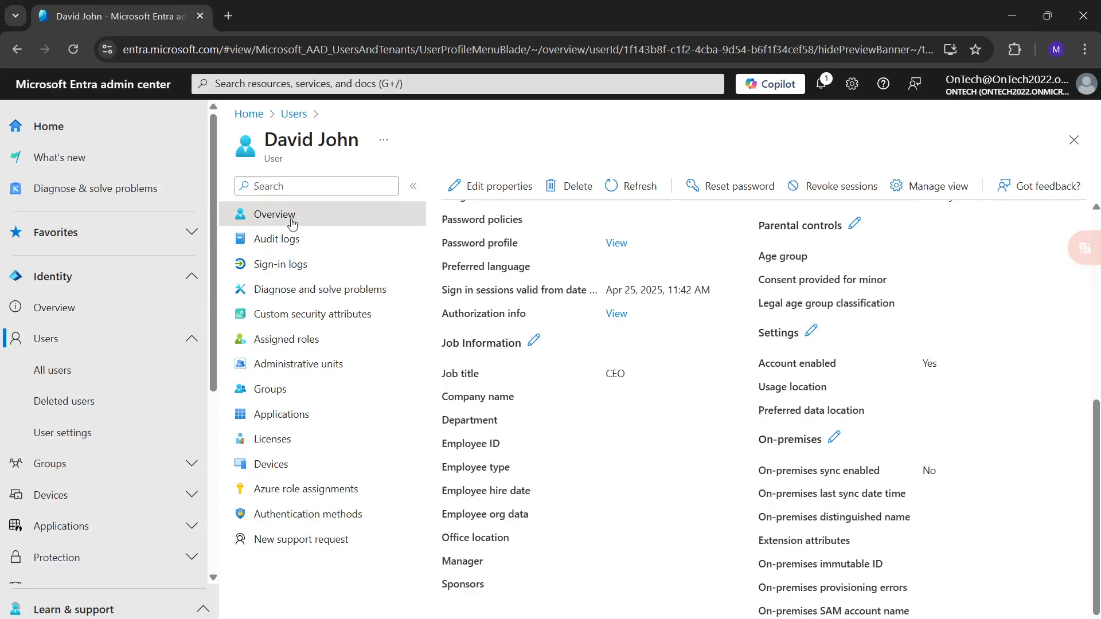
scroll(631, 315, "up", 7)
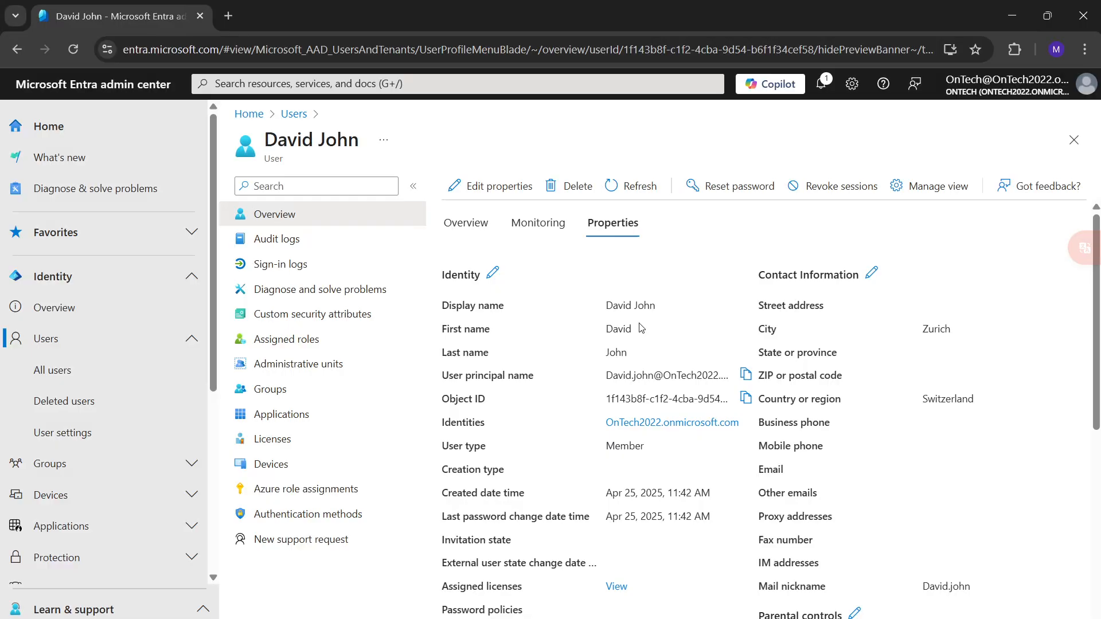
left_click(472, 223)
scroll(607, 346, "down", 6)
scroll(602, 315, "up", 6)
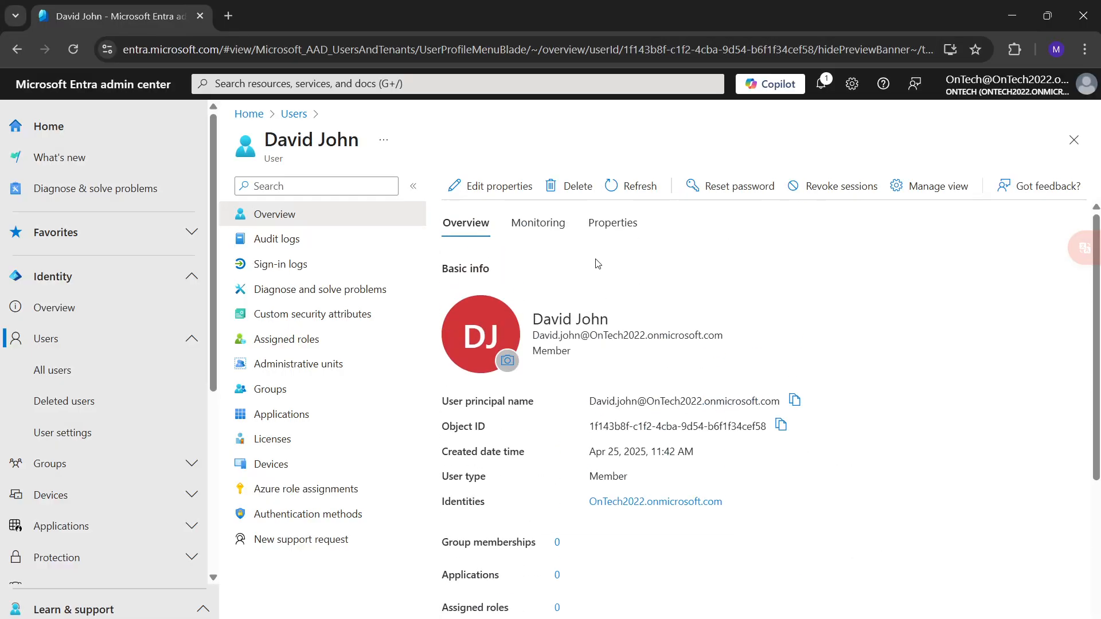
left_click(609, 224)
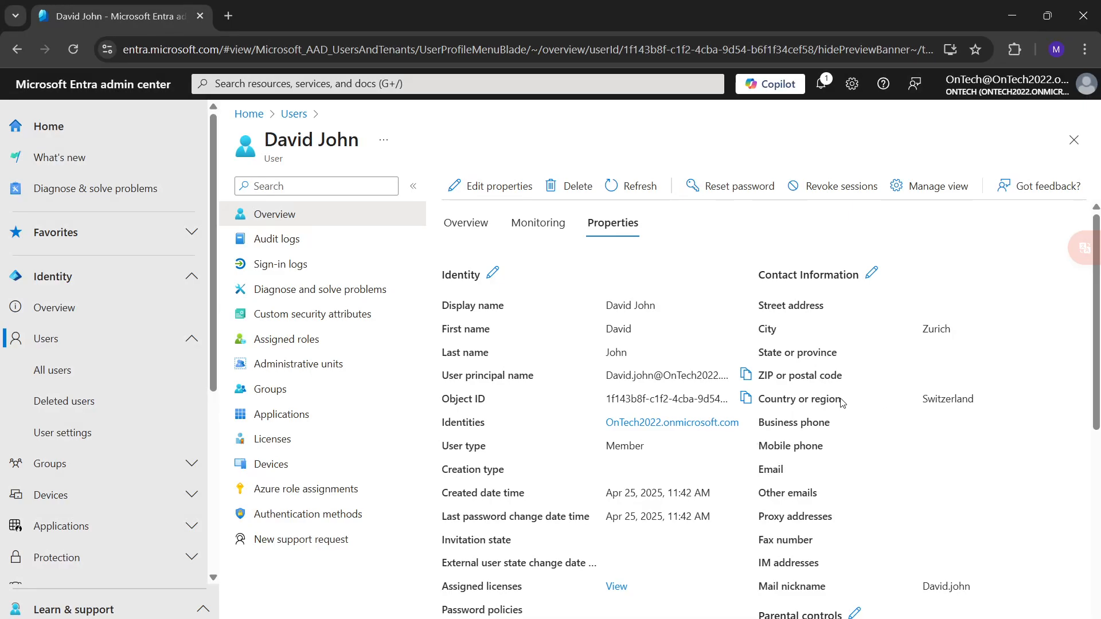
scroll(788, 403, "down", 5)
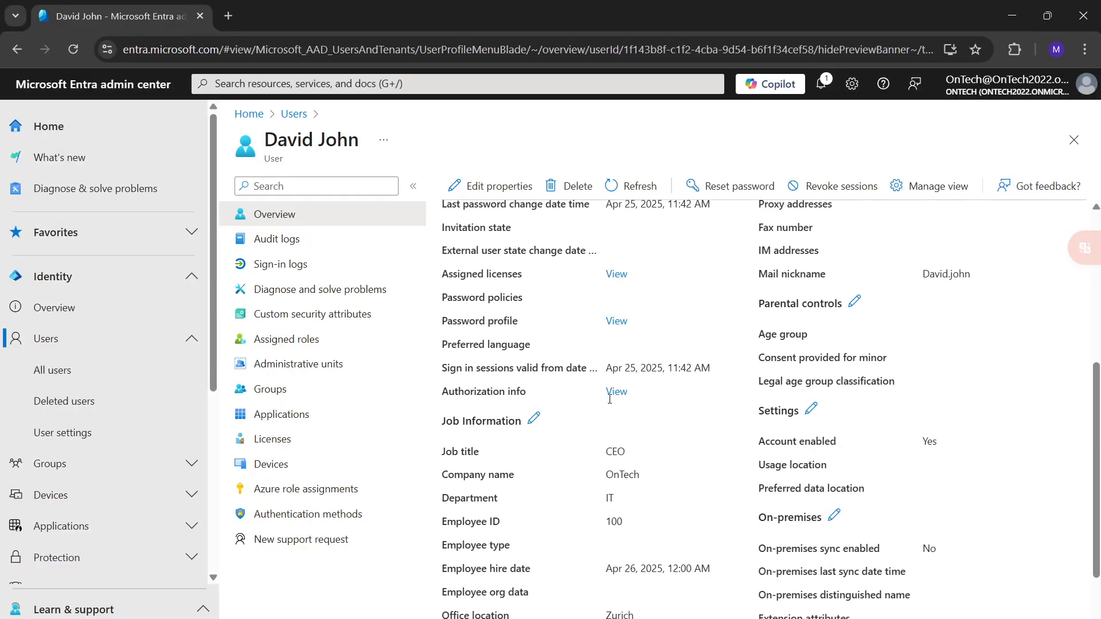
scroll(537, 503, "down", 2)
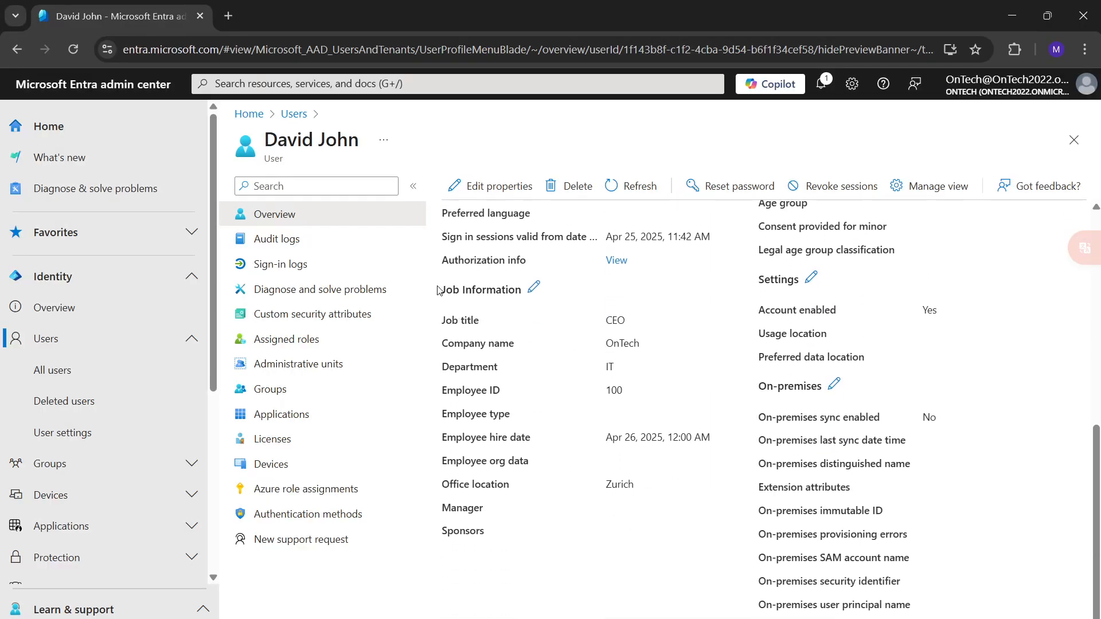
left_click_drag(445, 288, 650, 525)
left_click(636, 355)
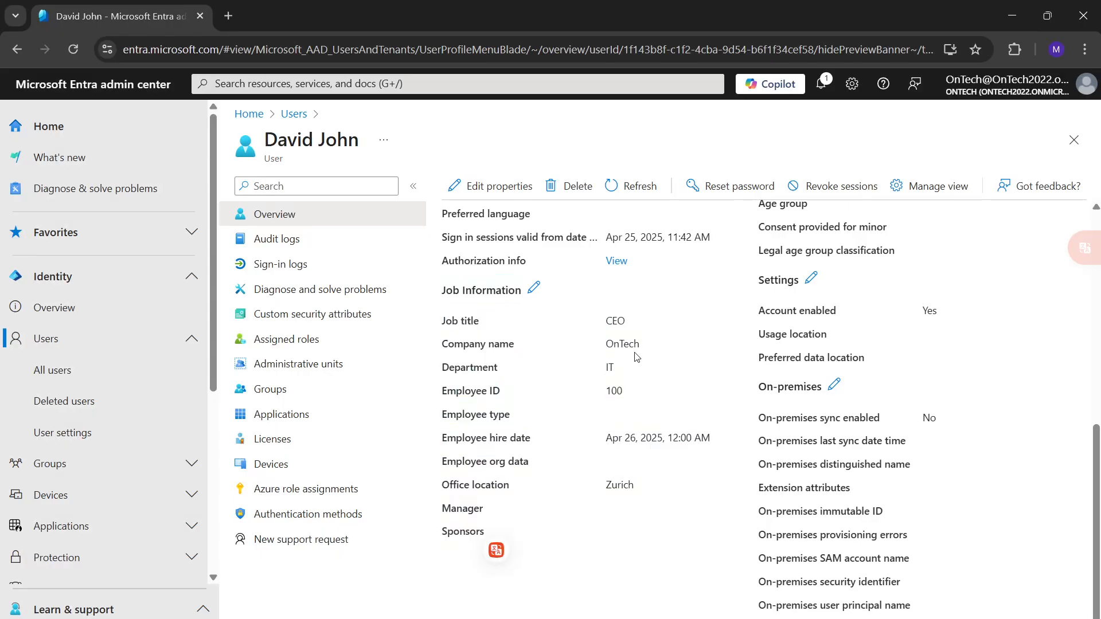
left_click_drag(624, 374, 647, 496)
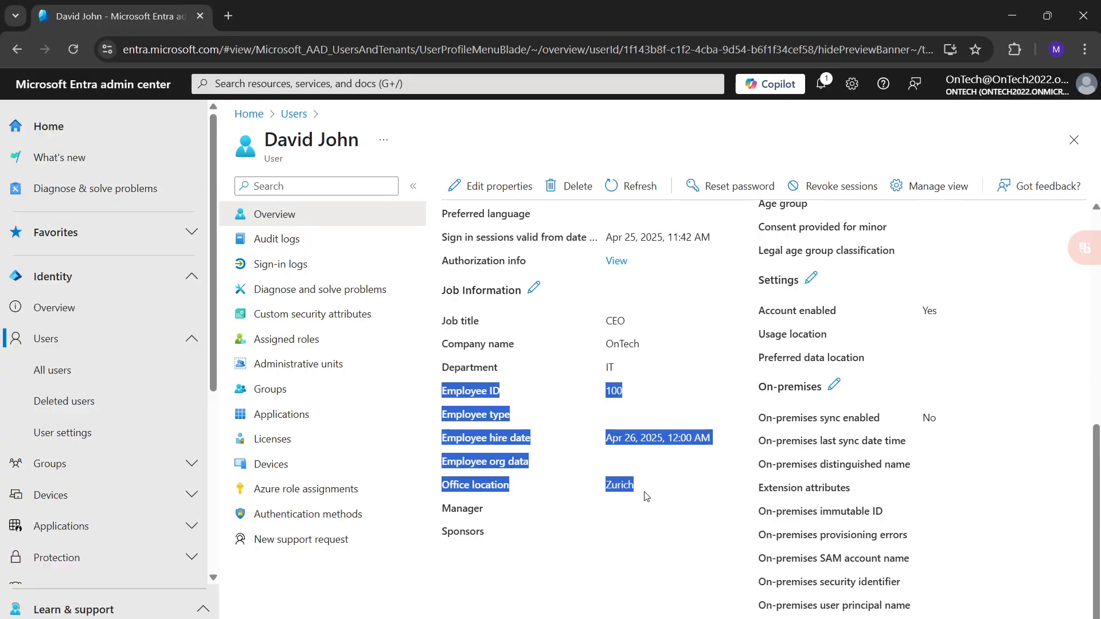
scroll(619, 487, "up", 10)
scroll(595, 472, "up", 2)
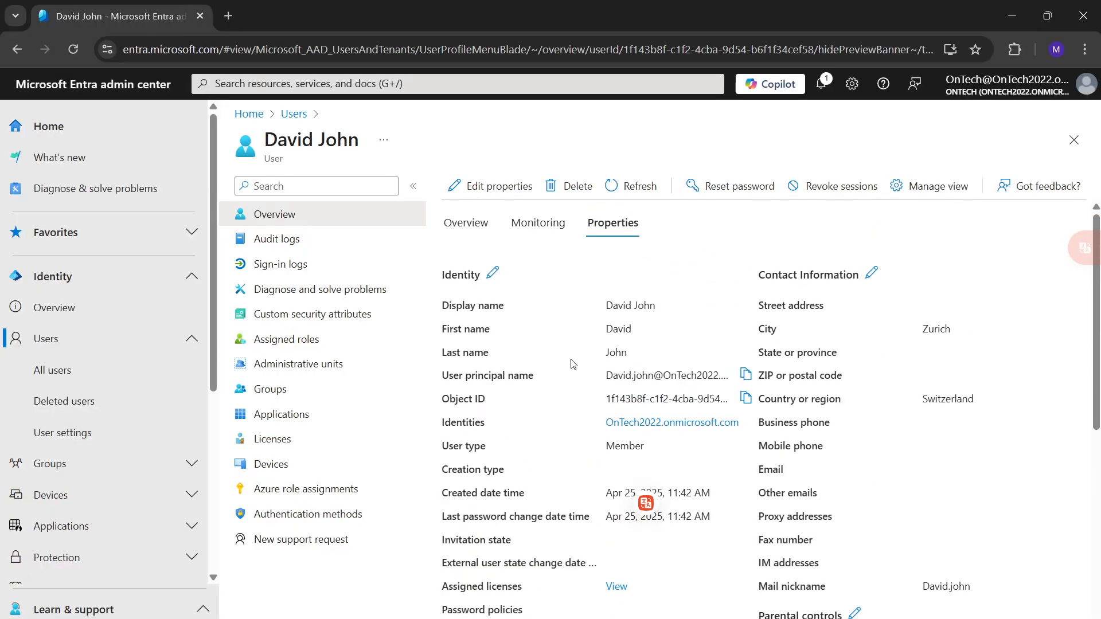
Edit the user's contact information properties and fill in the street address and the ZIP or postal code.
left_click(491, 184)
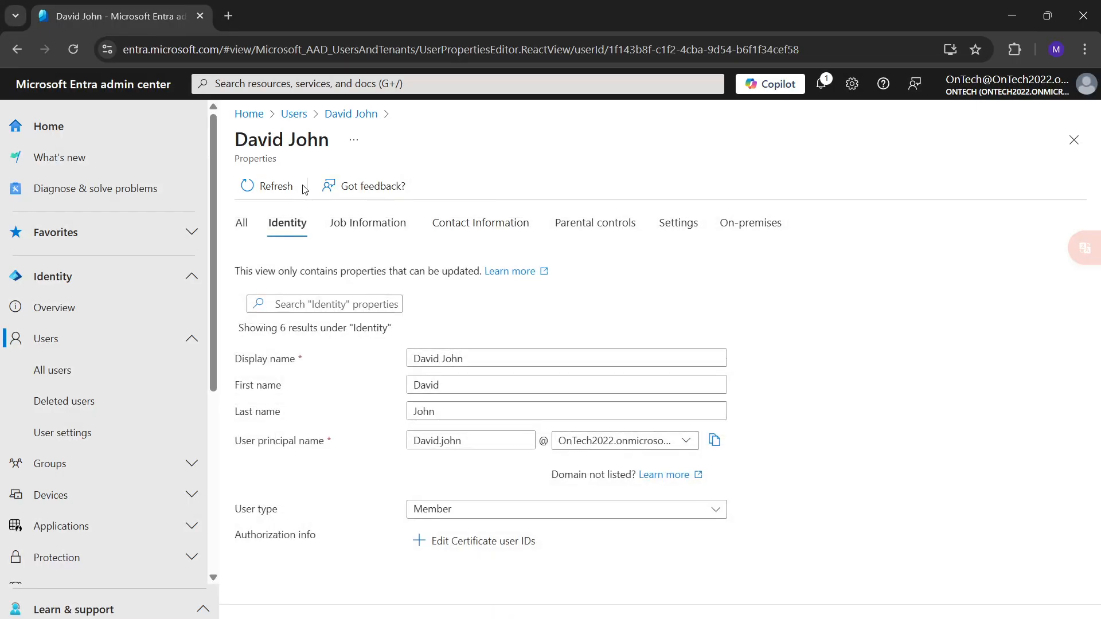
left_click(481, 230)
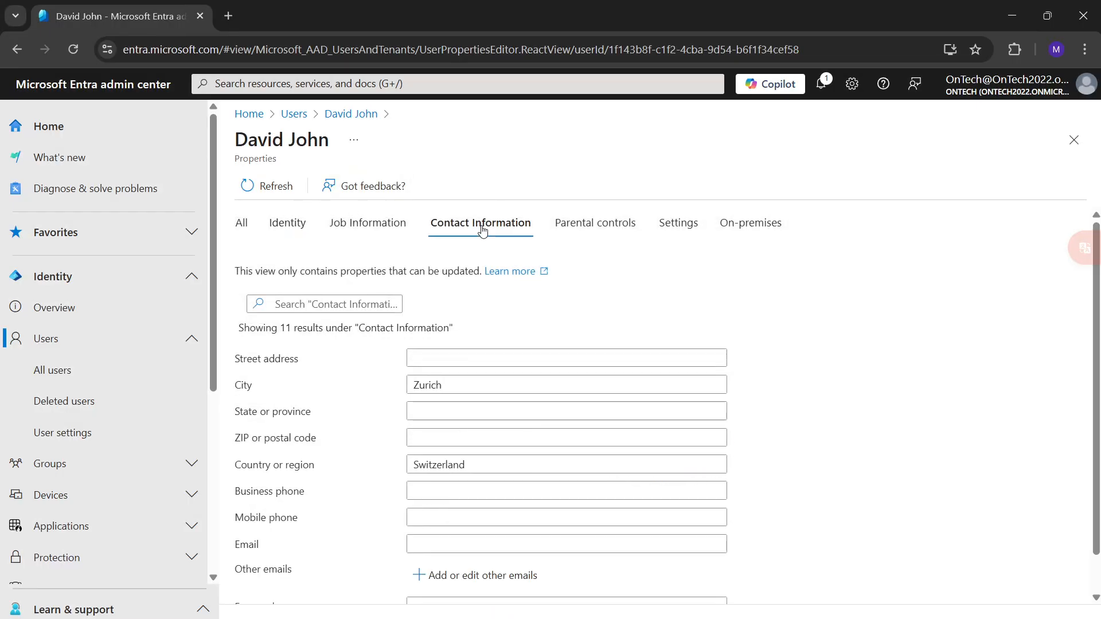
left_click(448, 350)
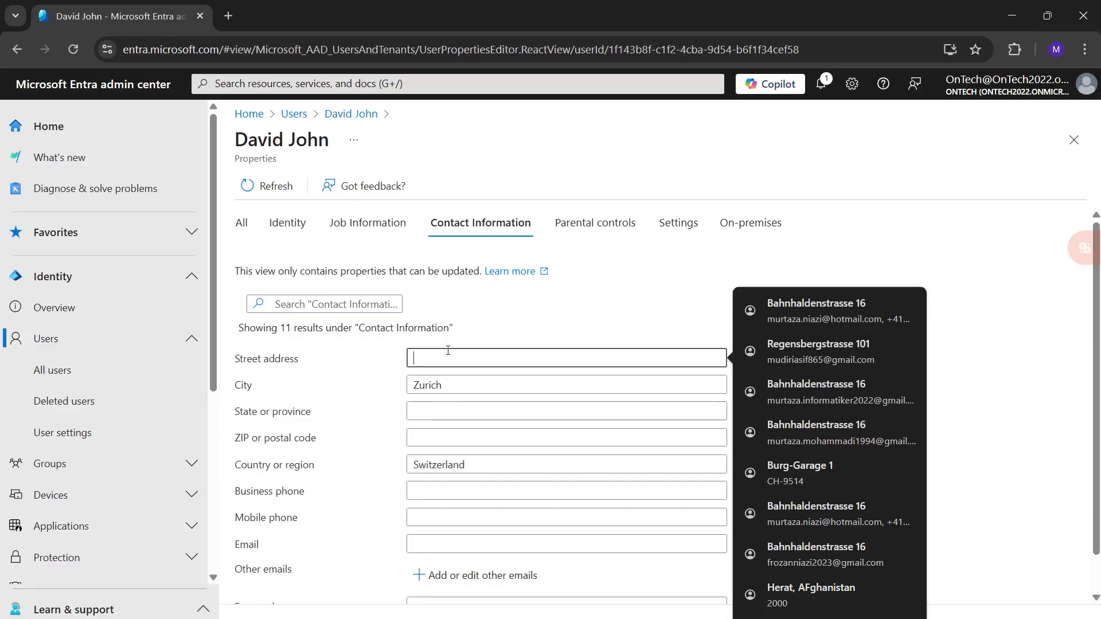
type("Zurich Street")
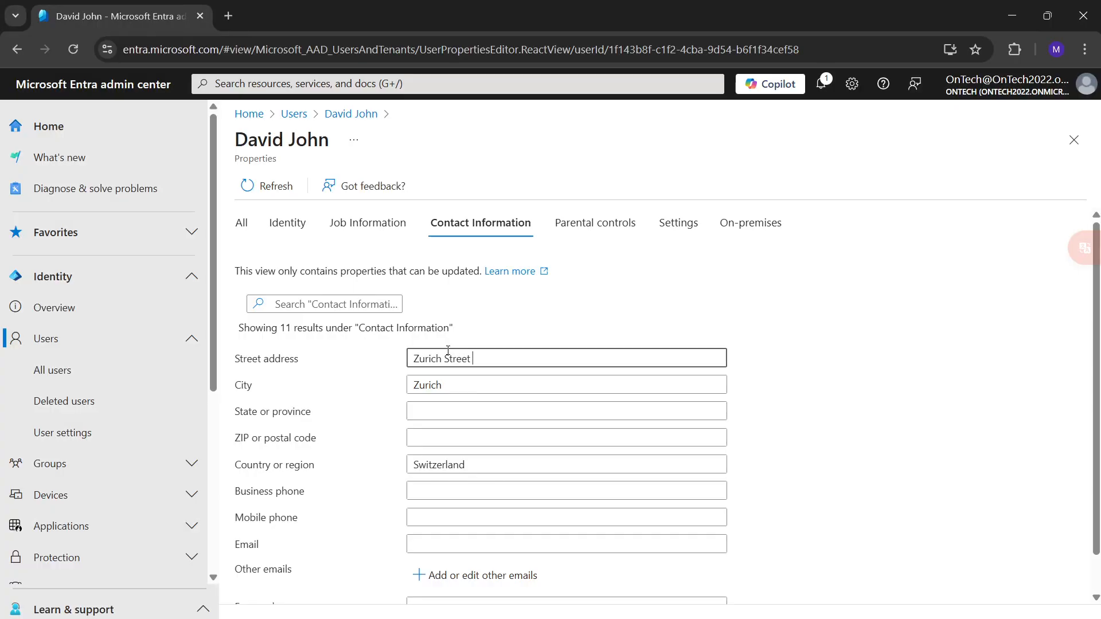
left_click(437, 412)
left_click(418, 436)
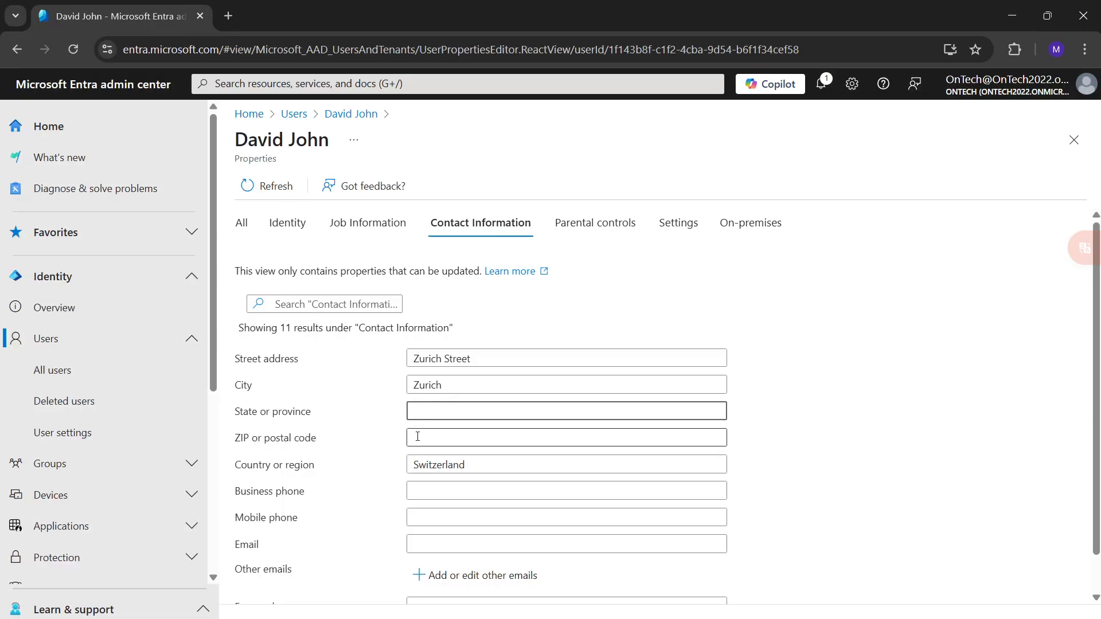
type("8052")
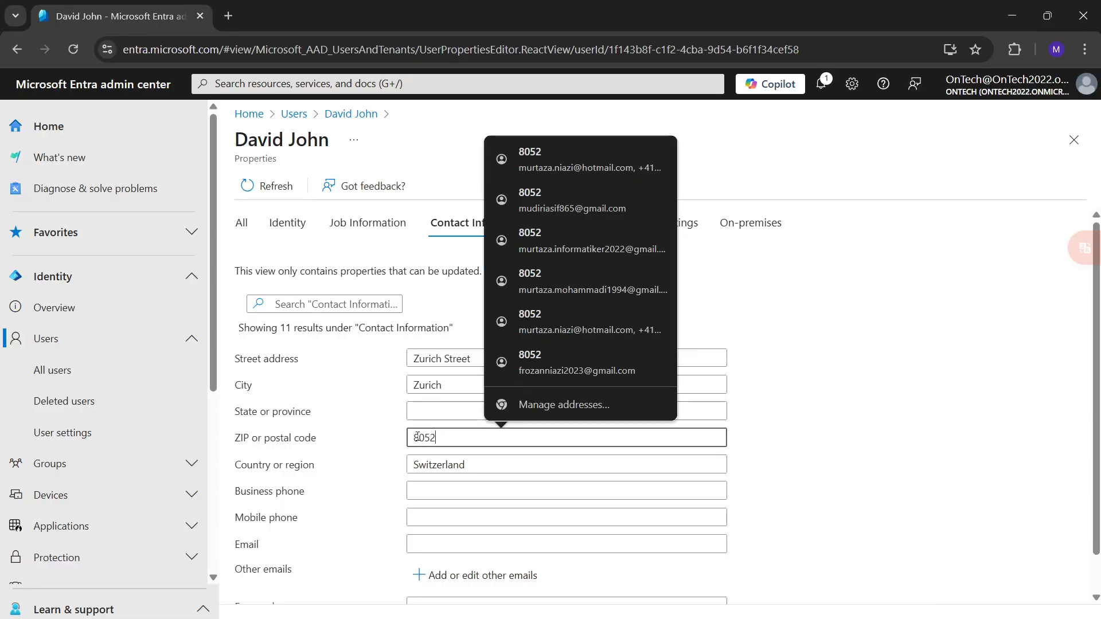
left_click(348, 511)
left_click(462, 465)
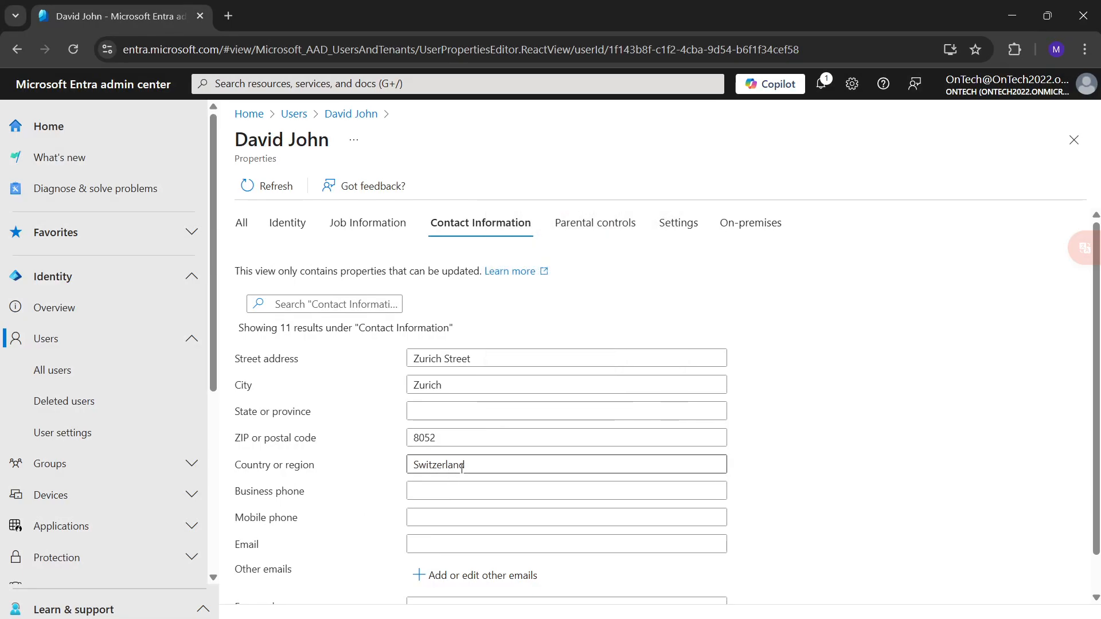
Fill in the user's mobile phone number, leave the business phone and email empty, and save the contact information.
left_click(457, 494)
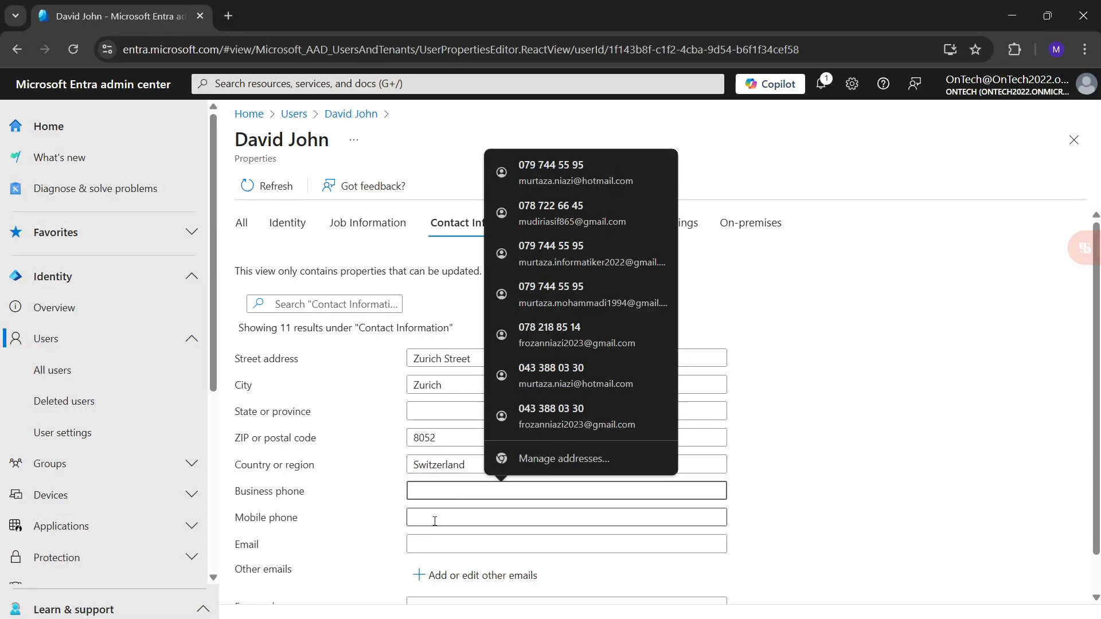
left_click(435, 522)
type("564564564564")
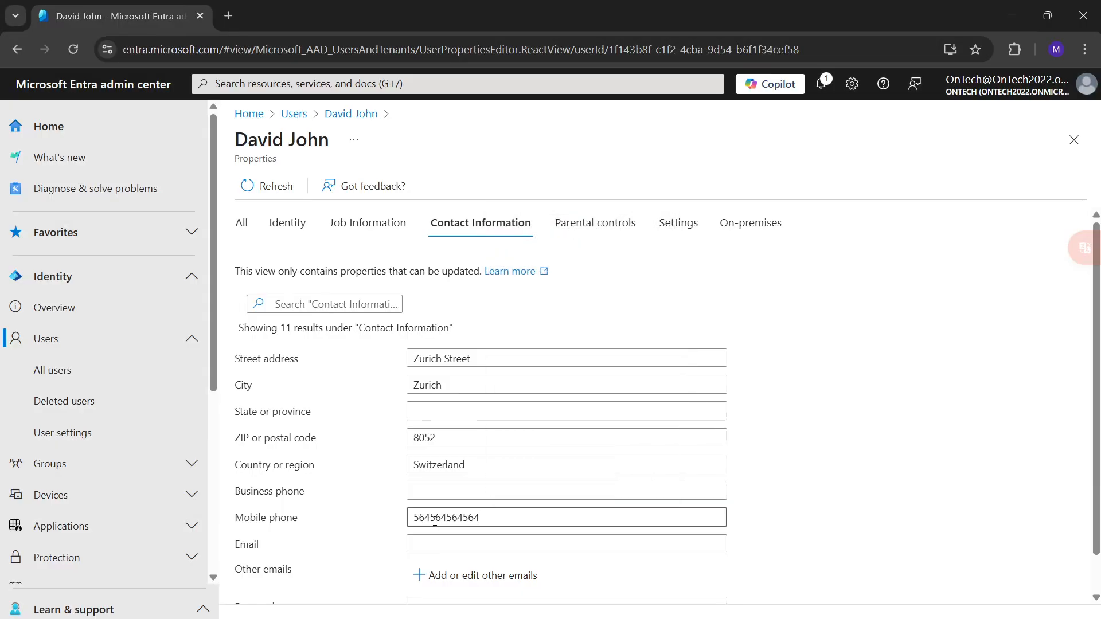
left_click(462, 550)
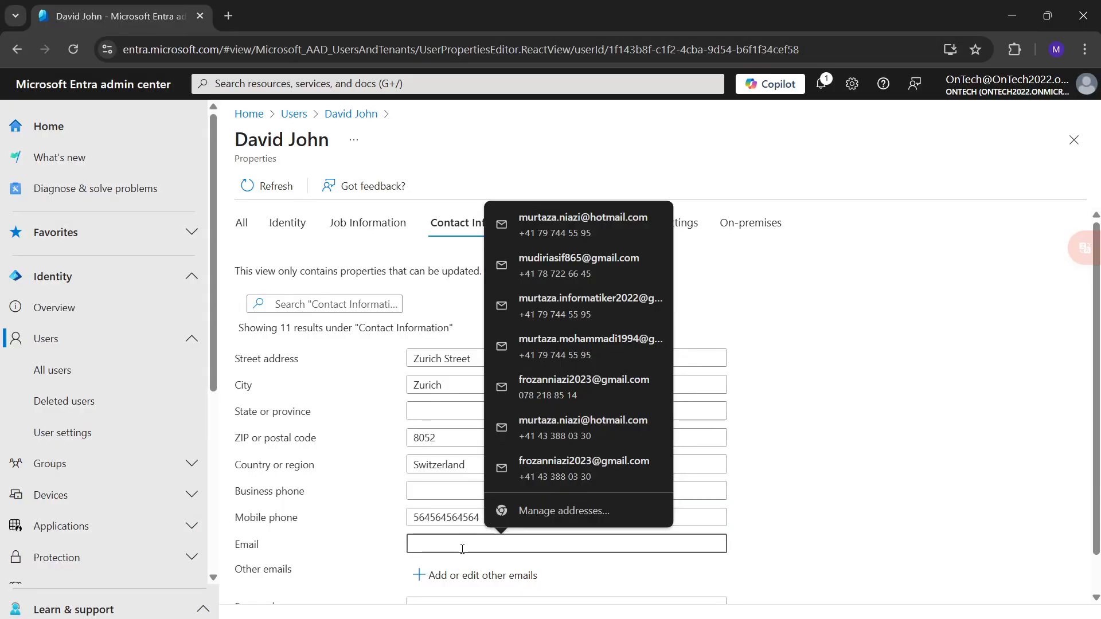
scroll(462, 550, "down", 1)
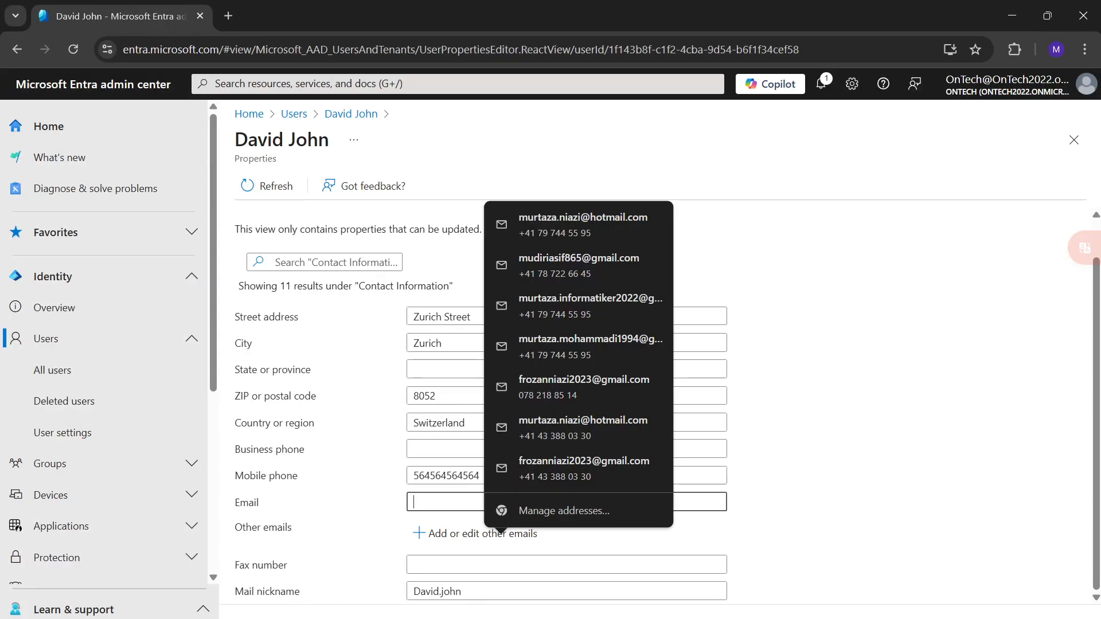
left_click(258, 618)
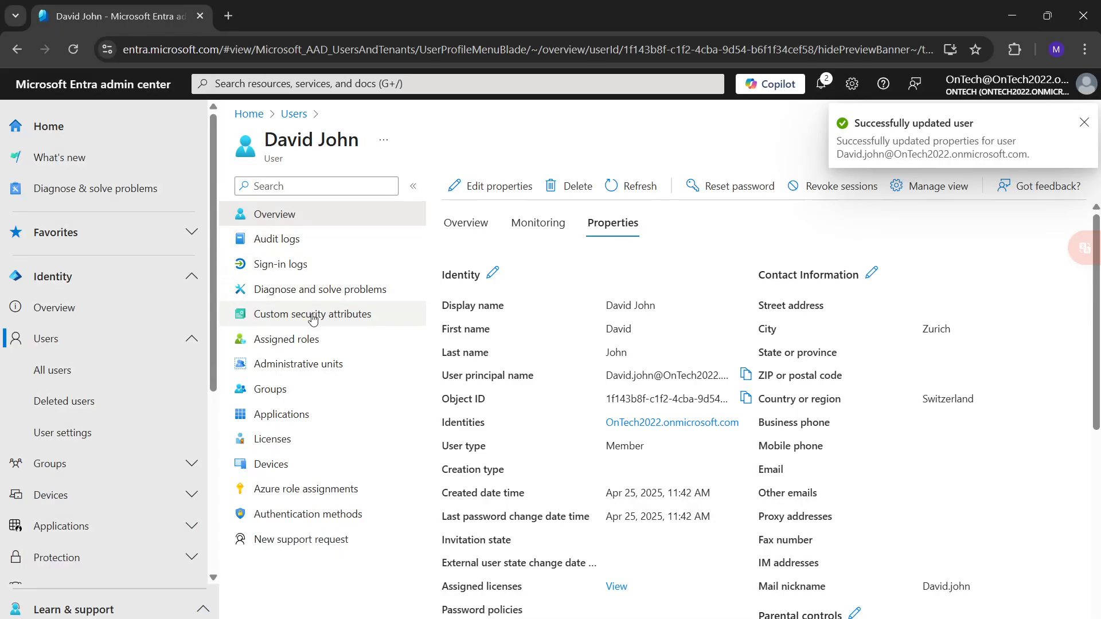
Add an assignment of the AI Administrator directory role to the user in the assigned roles.
left_click(291, 344)
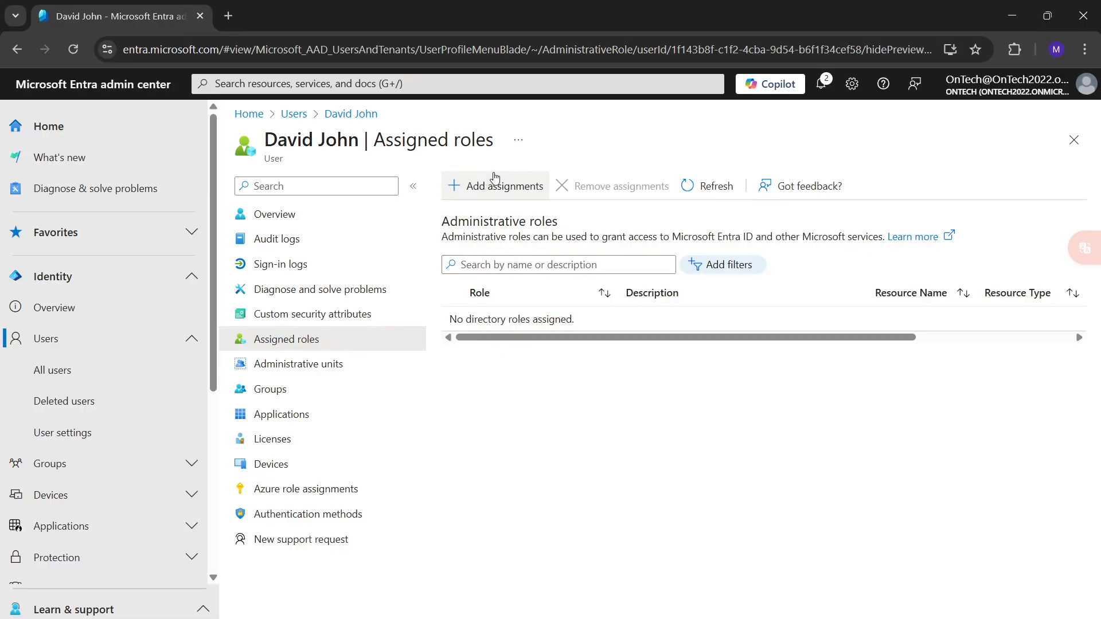
left_click(486, 194)
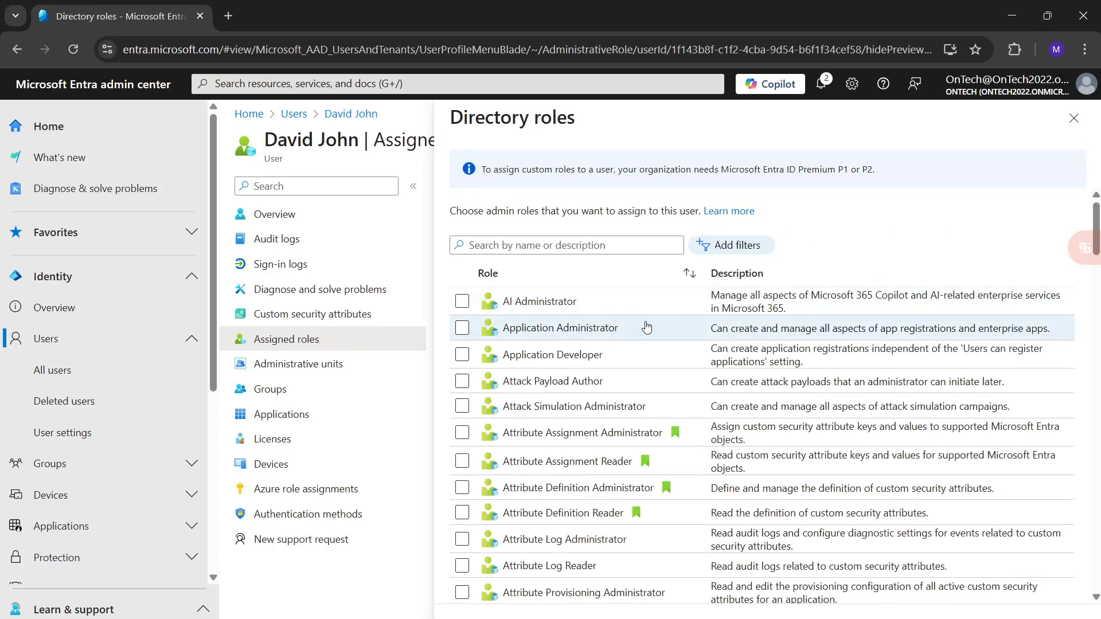
left_click(461, 304)
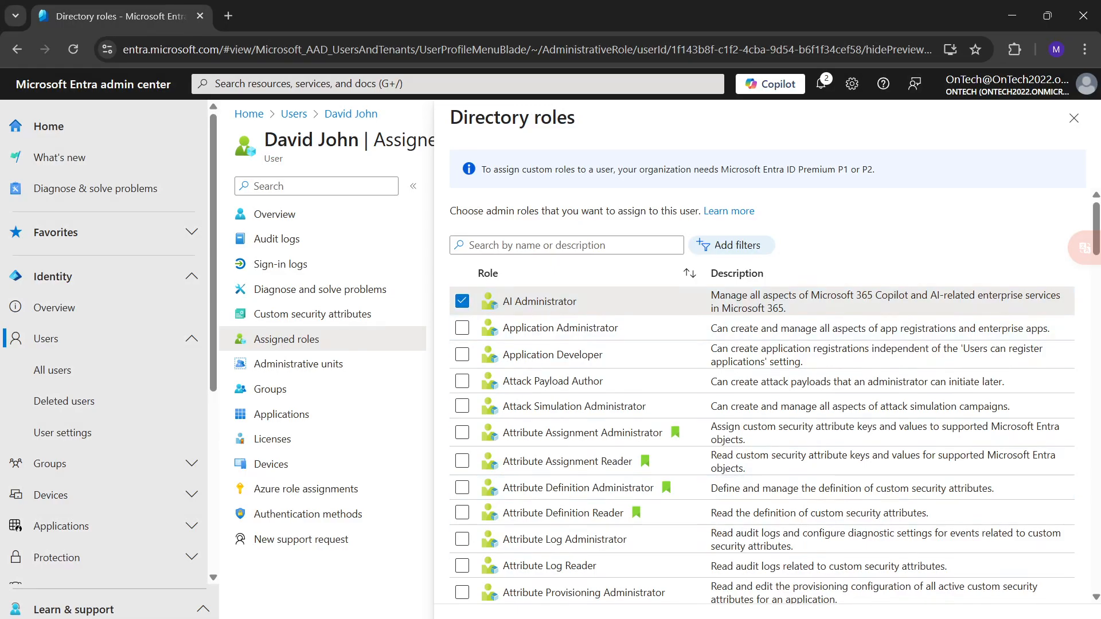
left_click(473, 618)
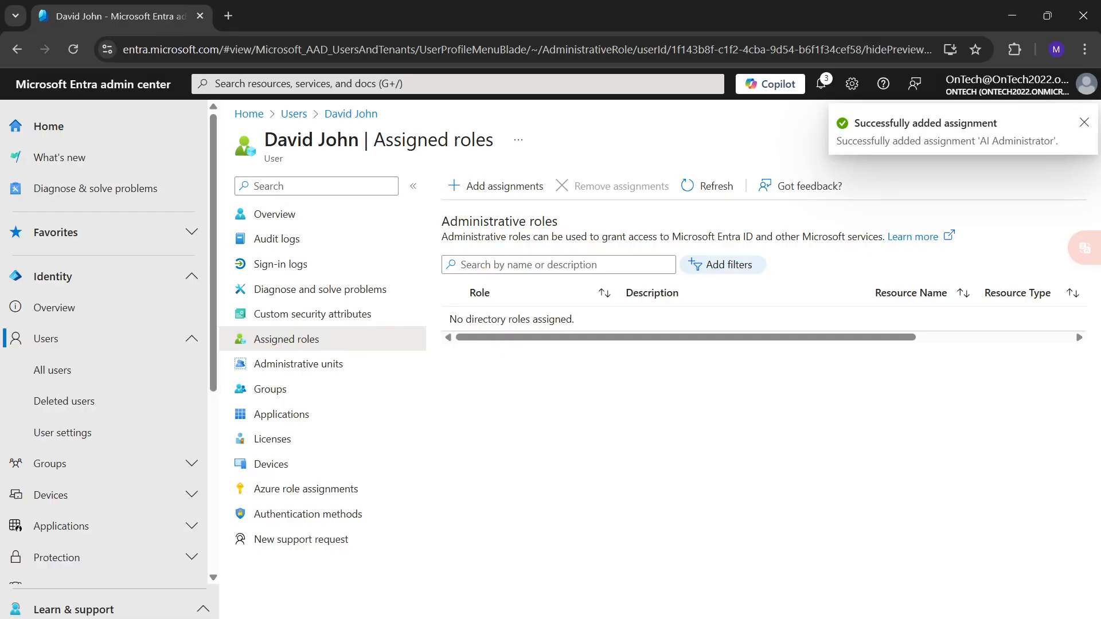
Refresh the user's assigned administrative roles and reload the page to check the role assignment.
left_click(693, 192)
left_click(692, 192)
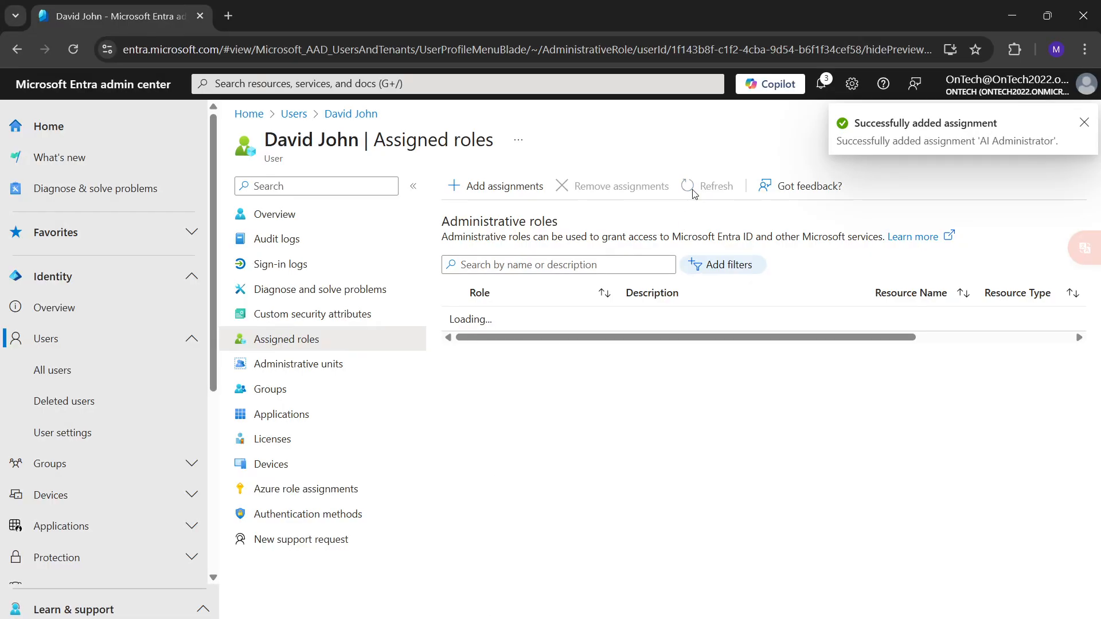
left_click(693, 192)
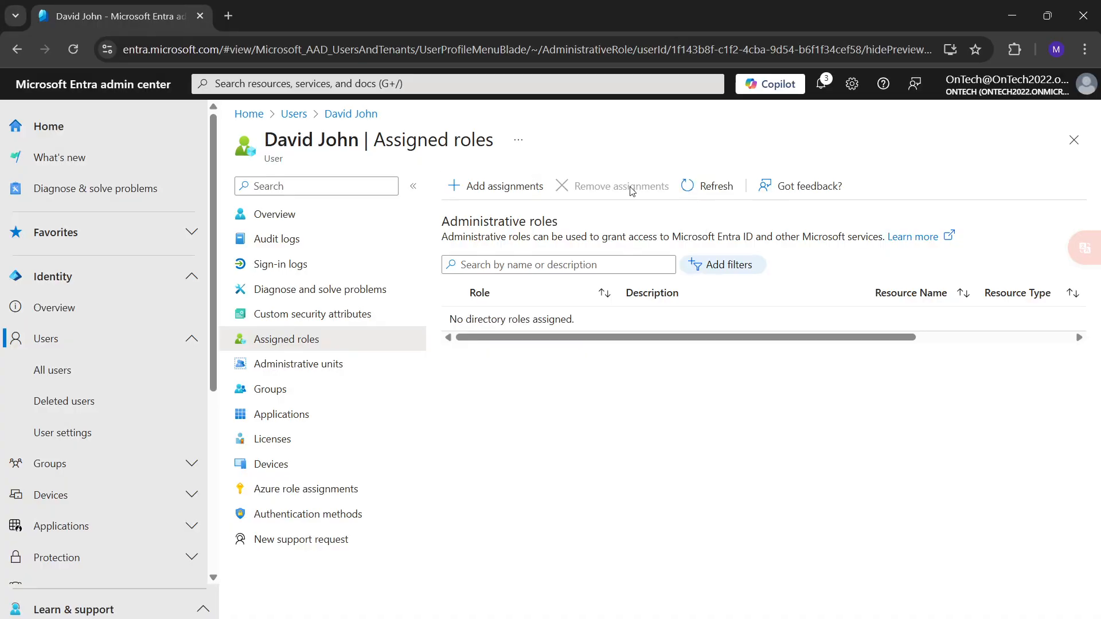
left_click(705, 192)
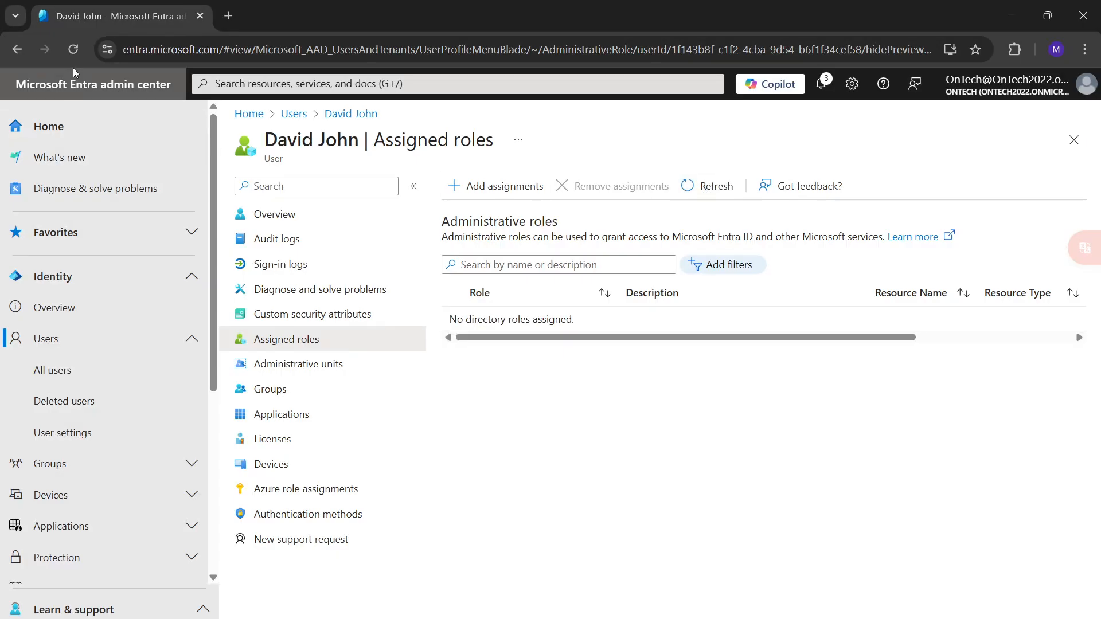
left_click(74, 49)
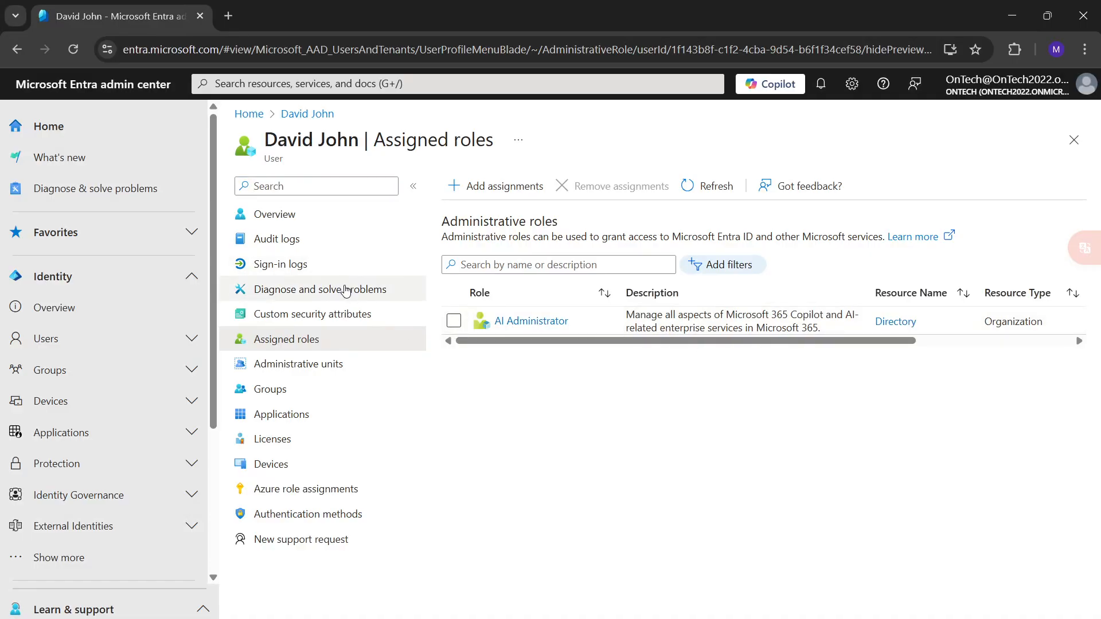
Remove the AI Administrator role assignment from the user and confirm the removal.
left_click(453, 320)
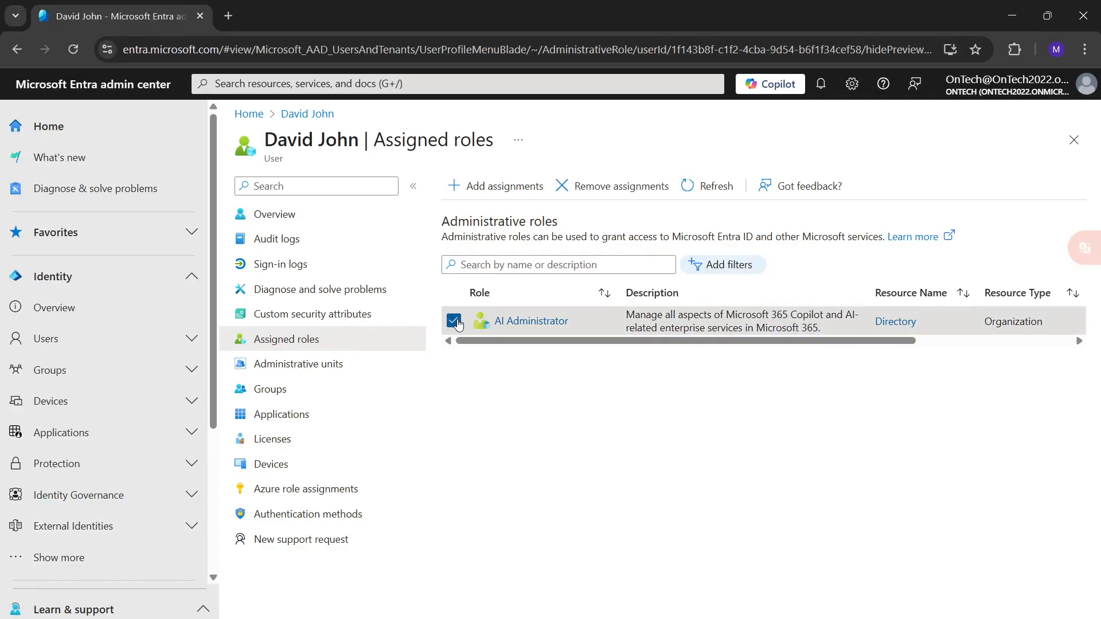
left_click(585, 193)
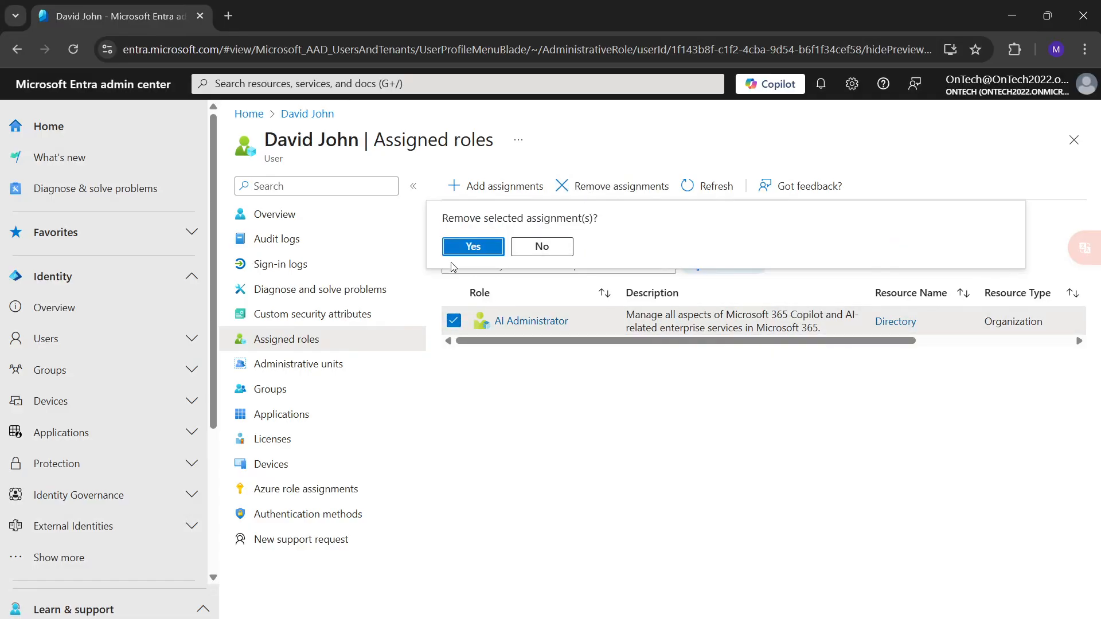
left_click(465, 247)
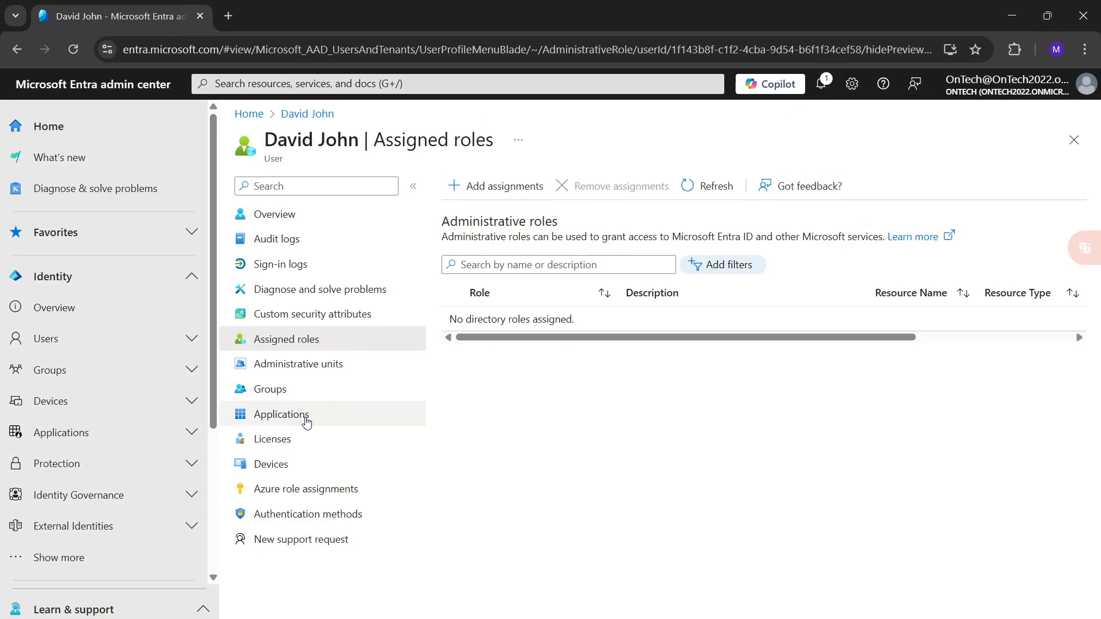
View the user's group memberships, check which groups can be added as memberships, and close the group selection without adding any.
left_click(287, 395)
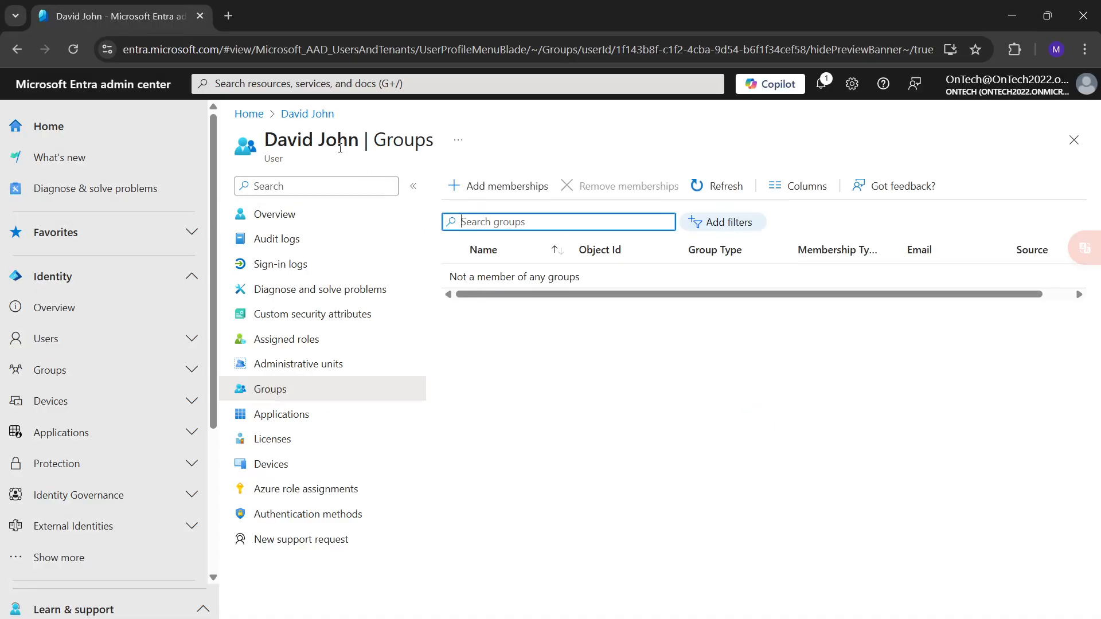
left_click(498, 190)
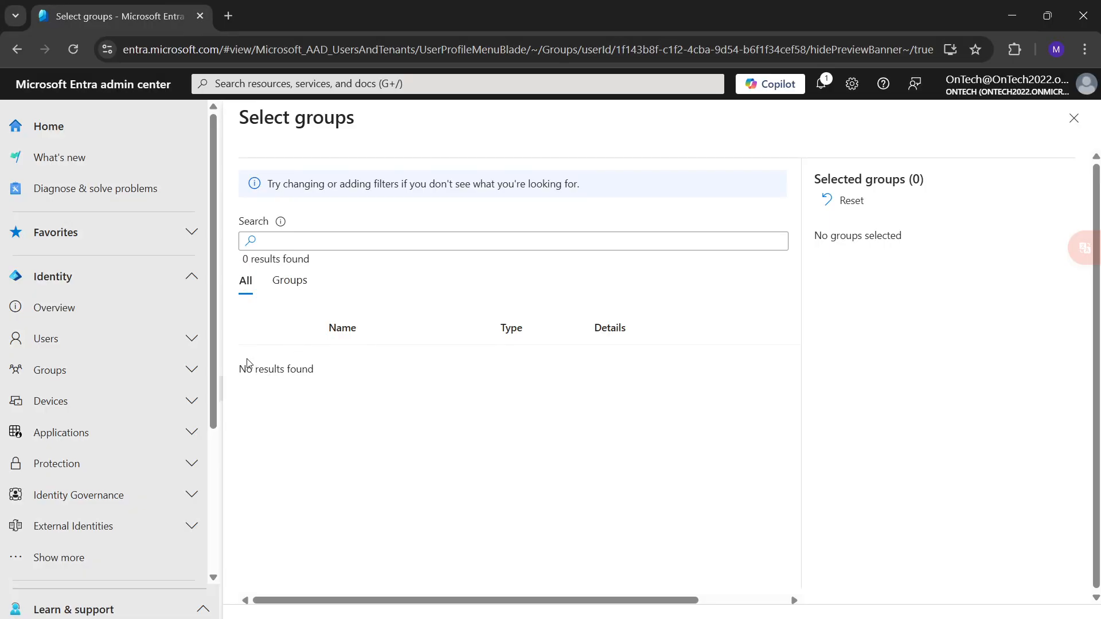
left_click_drag(247, 363, 406, 388)
left_click(310, 288)
left_click(1074, 118)
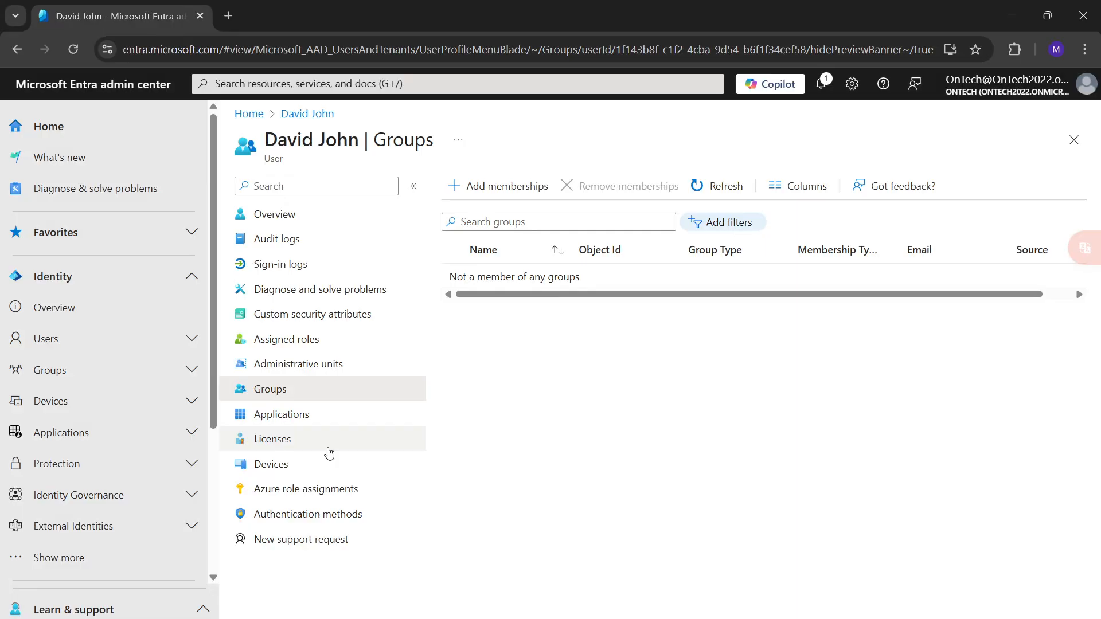
Examine the user's assigned applications, license assignments and registered devices.
left_click(280, 416)
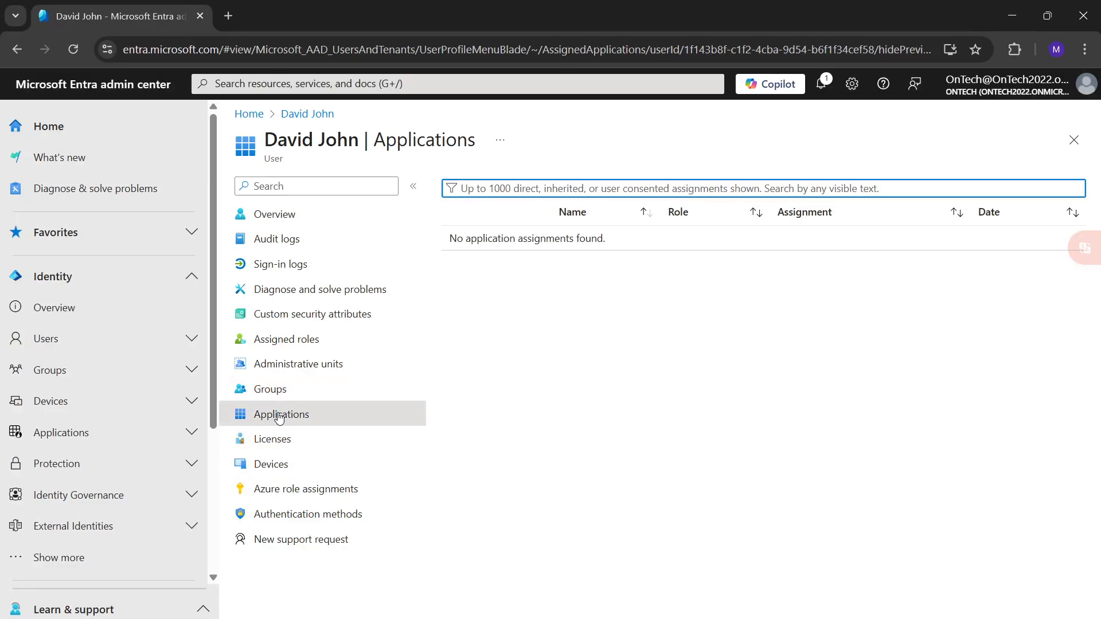
left_click(275, 445)
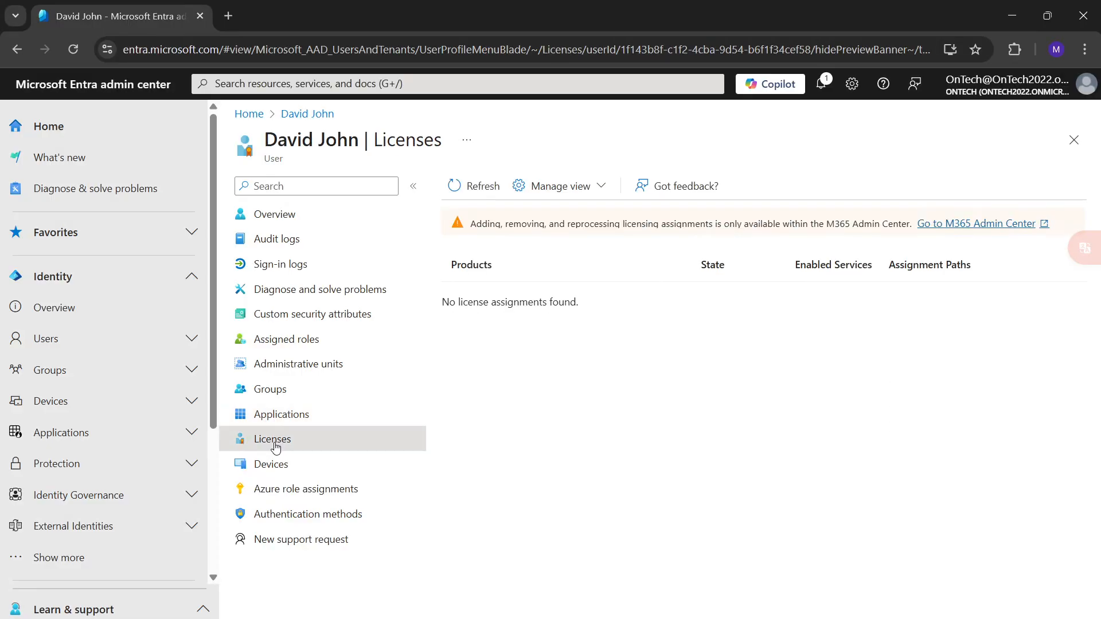
left_click(274, 465)
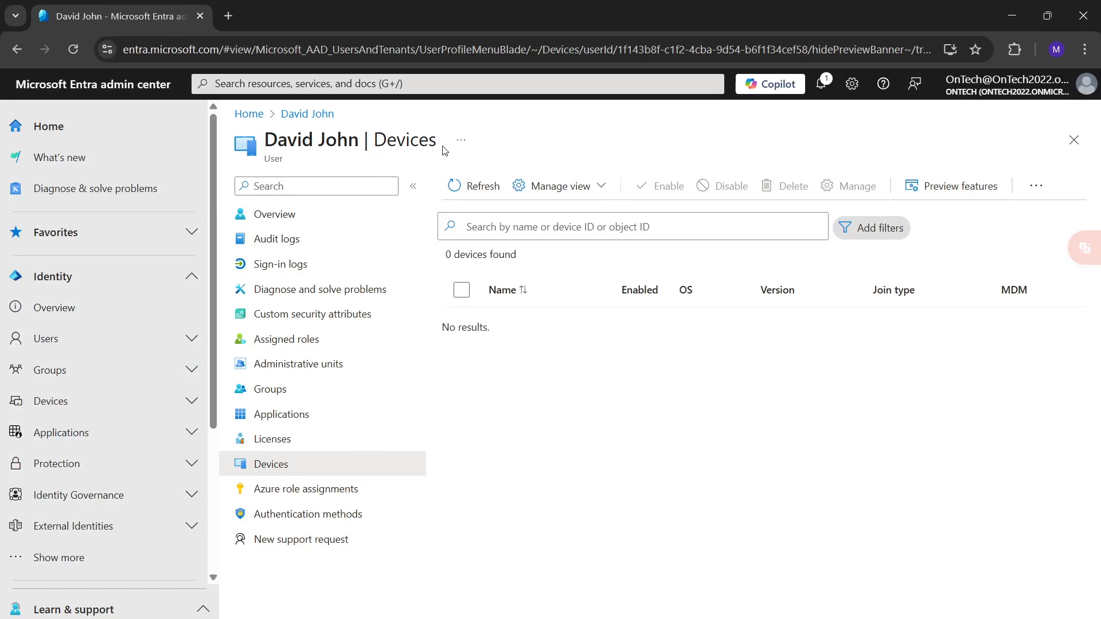
left_click_drag(443, 149, 267, 147)
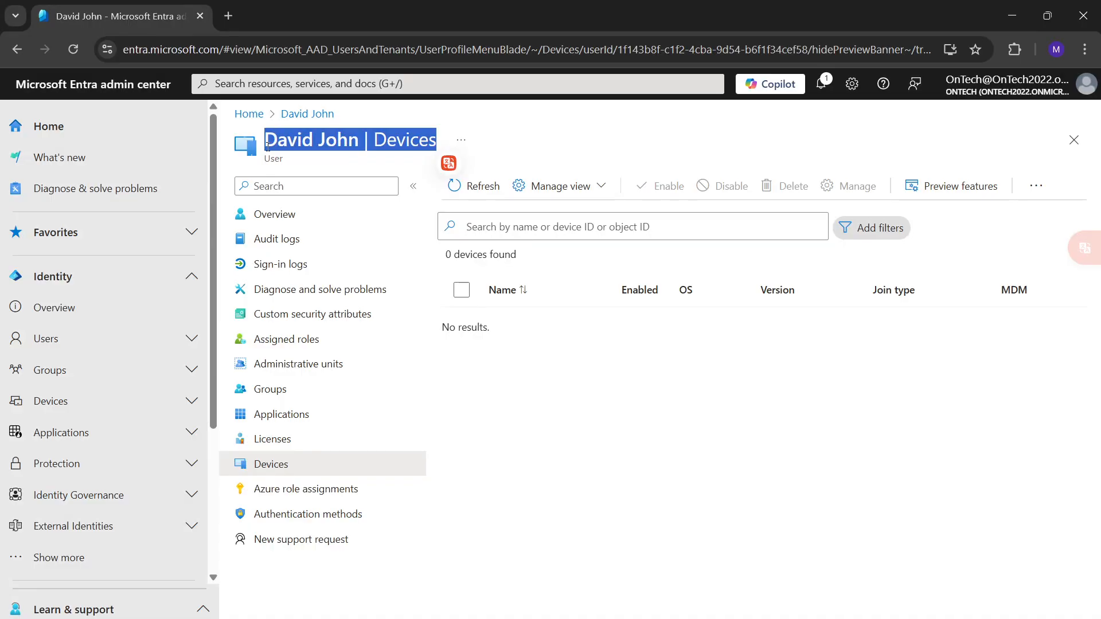
left_click(664, 403)
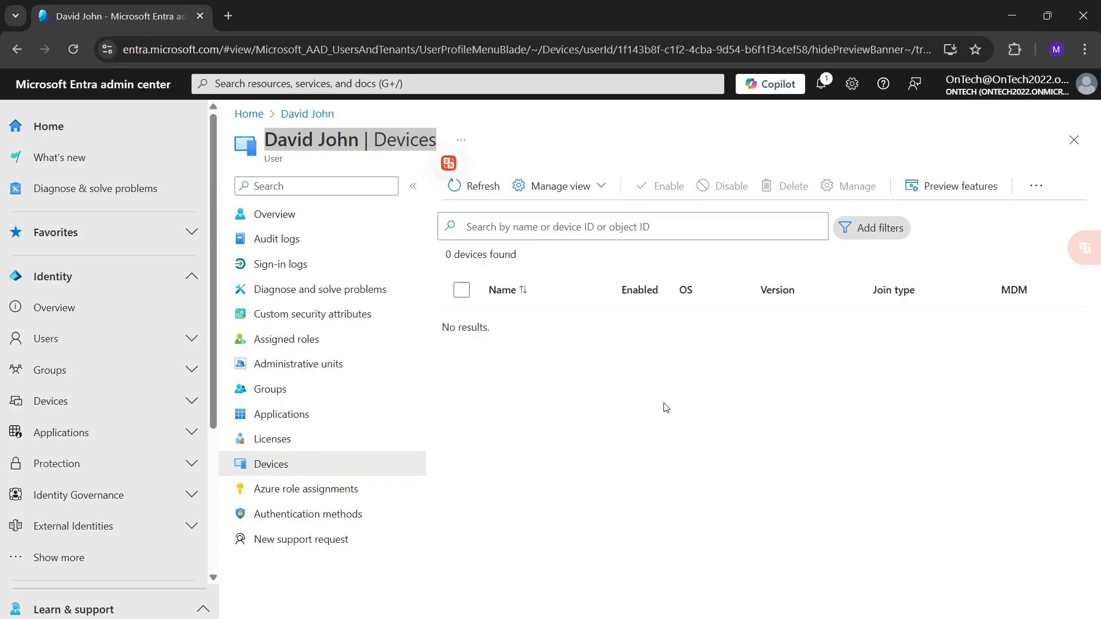